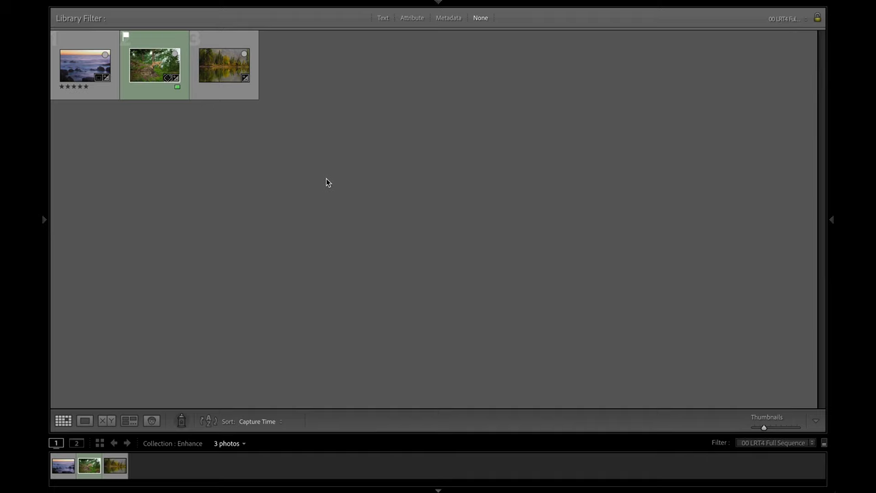
Step: Open _FCC0260.dng in Loupe and bring up its Enhance preview with Super Resolution
double_click(227, 71)
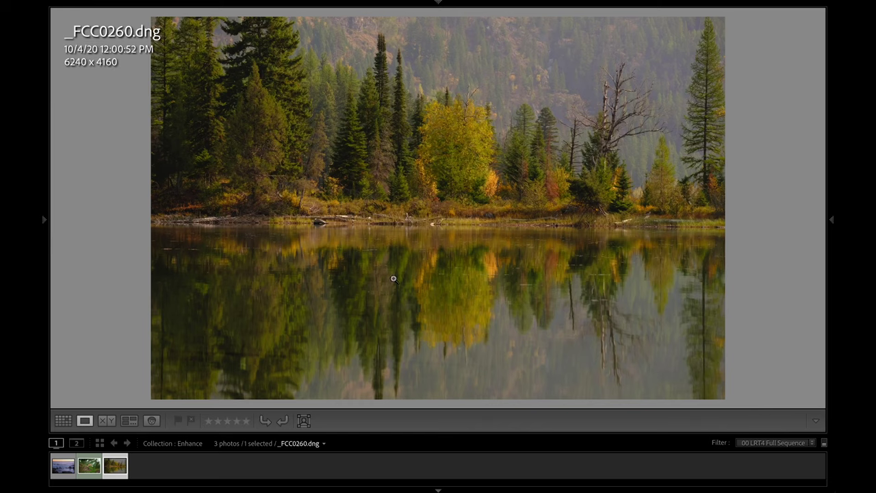
right_click(390, 236)
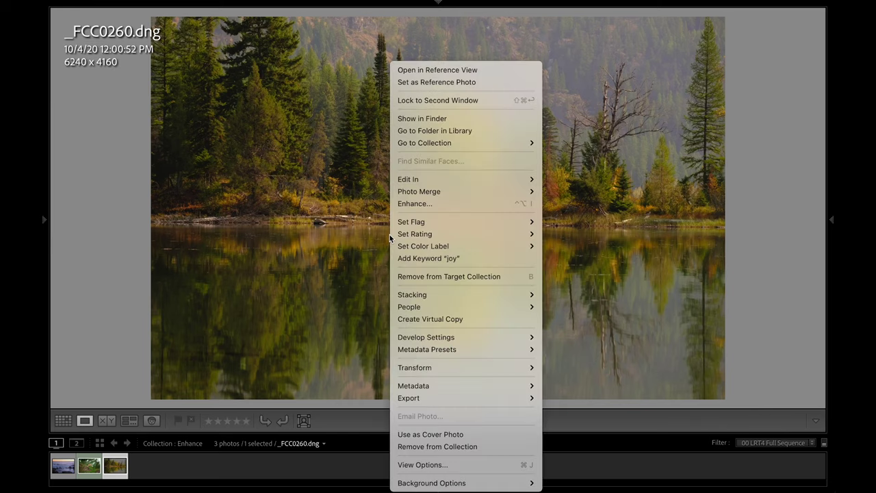
left_click(427, 203)
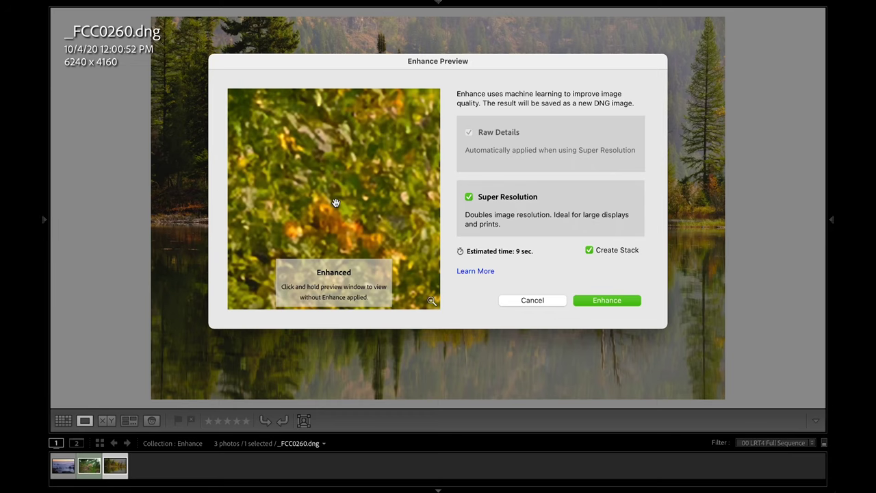
Step: Toggle between the enhanced and unenhanced preview on the leaves, then pan to the bare tree trunk
left_click(336, 203)
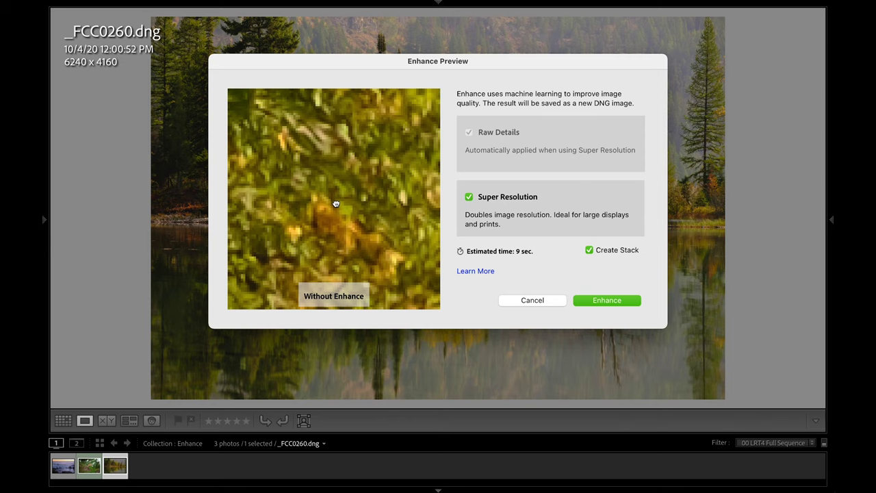
left_click_drag(336, 203, 335, 203)
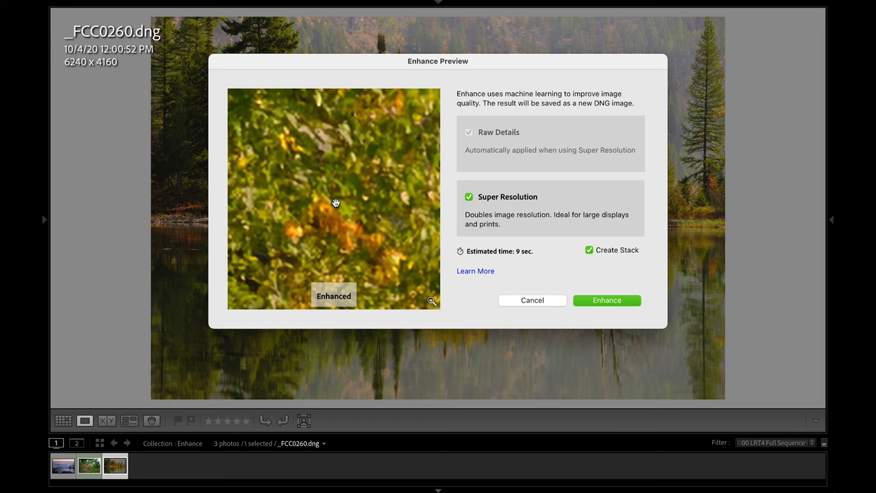
left_click_drag(353, 153, 352, 154)
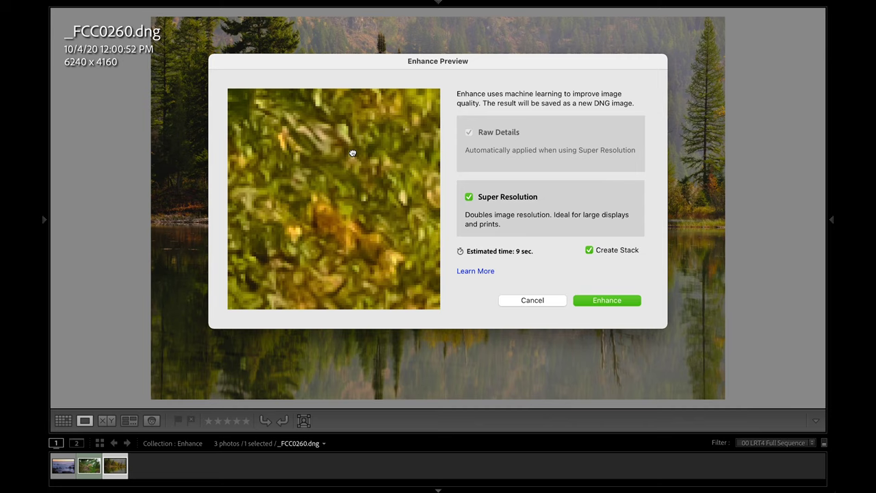
left_click_drag(353, 153, 353, 153)
left_click_drag(353, 154, 353, 152)
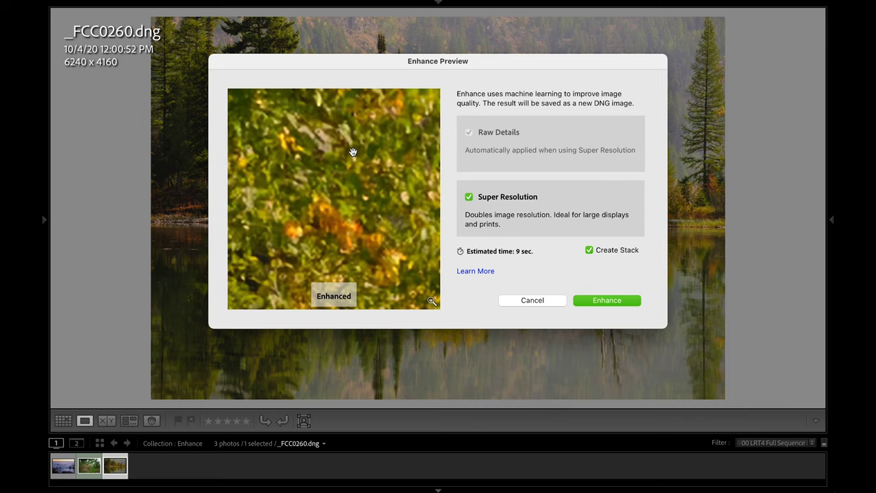
left_click_drag(371, 127, 395, 159)
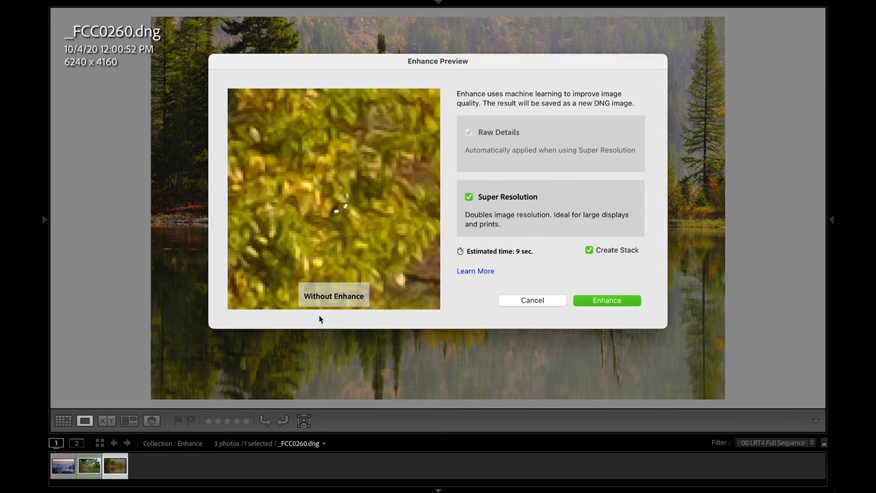
left_click_drag(319, 317, 301, 263)
left_click_drag(374, 183, 343, 196)
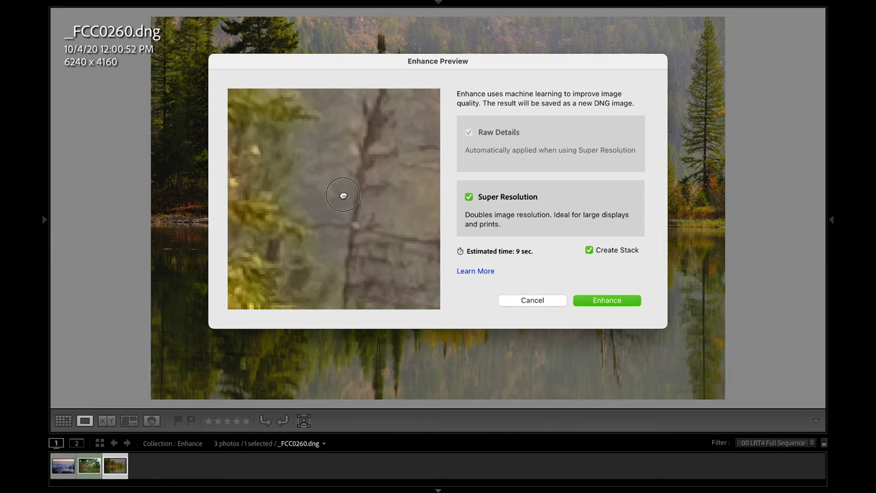
left_click_drag(343, 196, 343, 195)
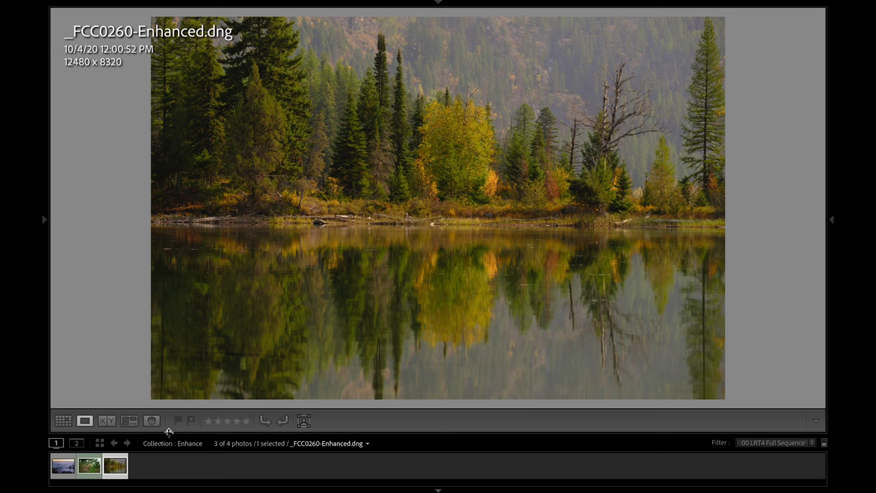
Step: Enlarge the filmstrip thumbnails by raising the filmstrip edge
left_click_drag(168, 432, 172, 394)
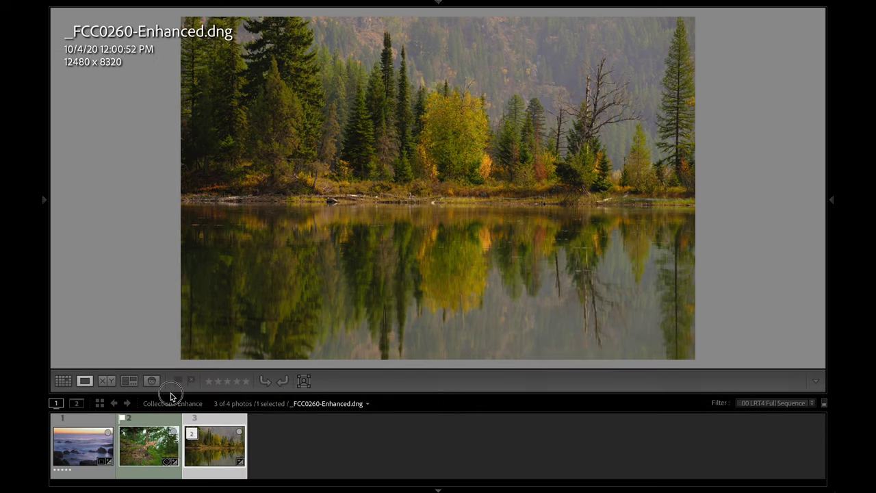
Step: Expand the _FCC0260 stack and flip between the 6240 x 4160 original and 12480 x 8320 DNG
left_click(191, 436)
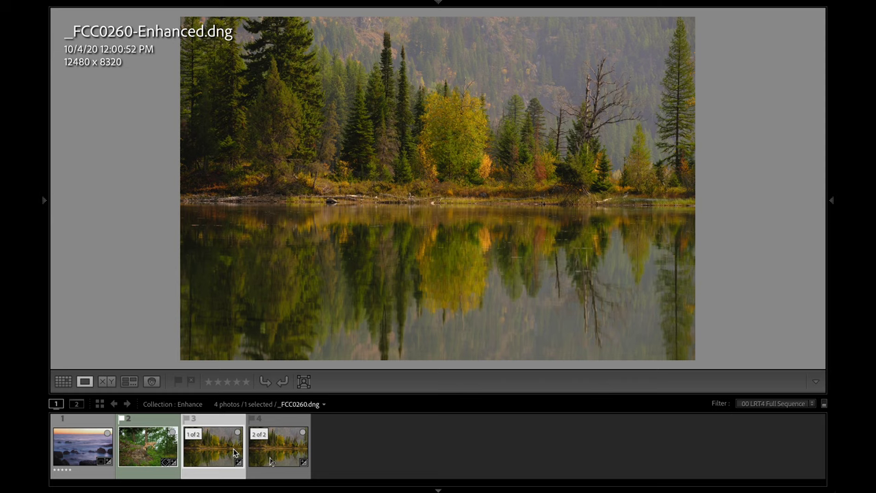
left_click(270, 458)
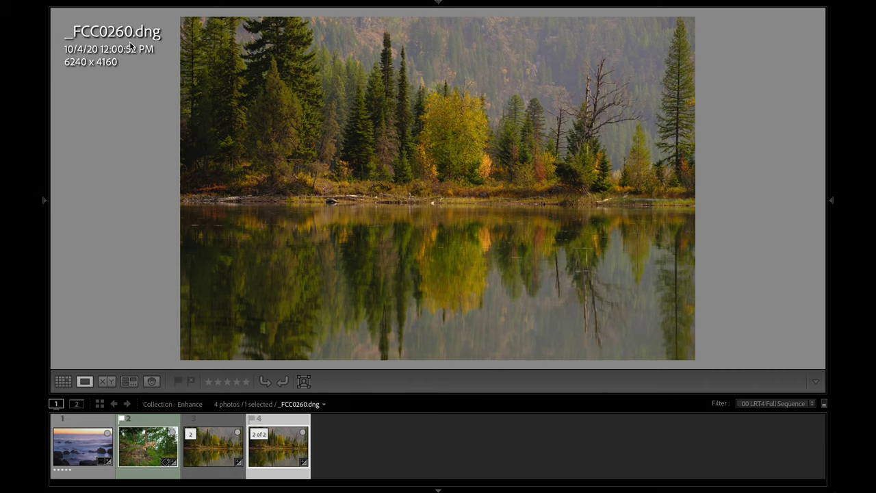
key("i")
key("i")
key("i")
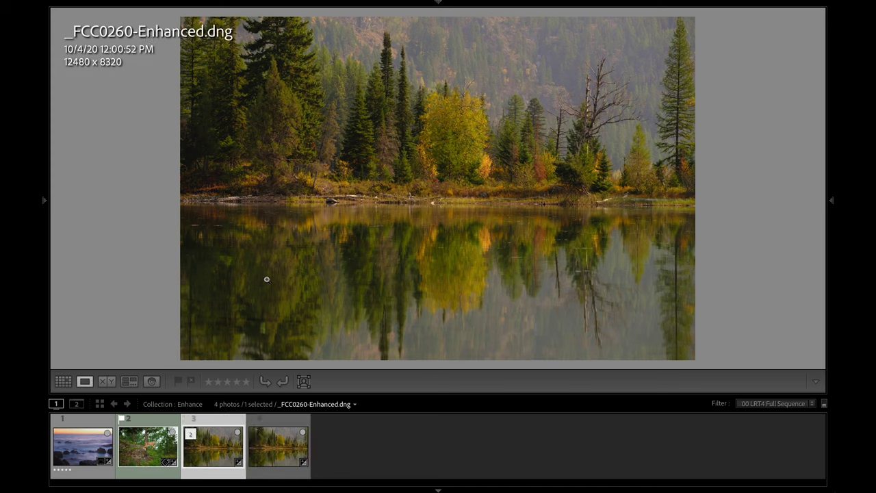
left_click(284, 456)
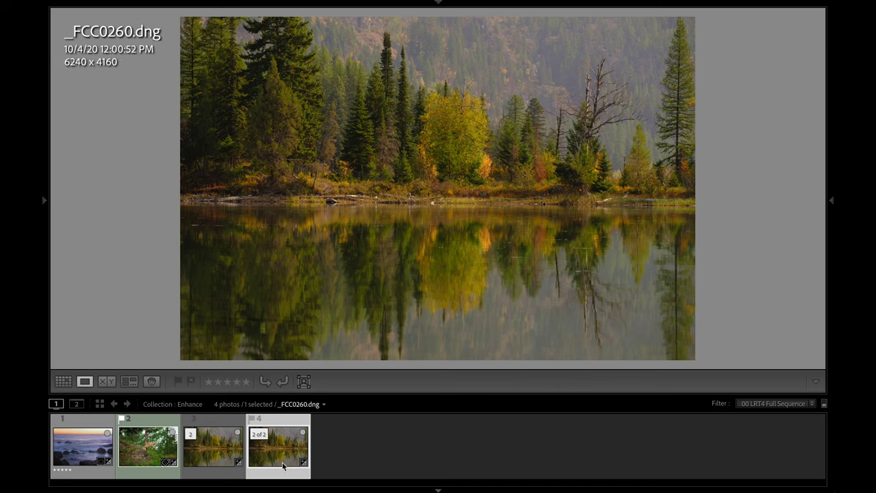
mouse_move(124, 15)
key("Left")
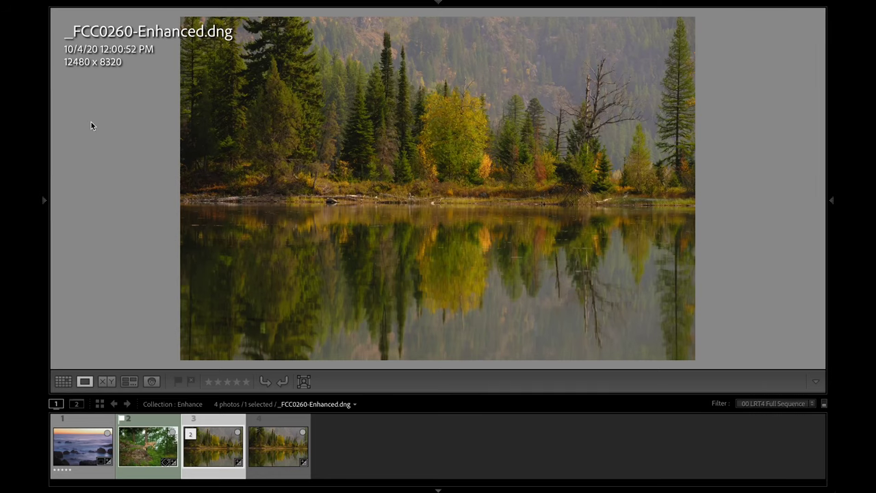
left_click(275, 465)
Step: Zoom the original forest photo to 100% on the yellow tree and pan across the forest
left_click_drag(453, 110, 474, 224)
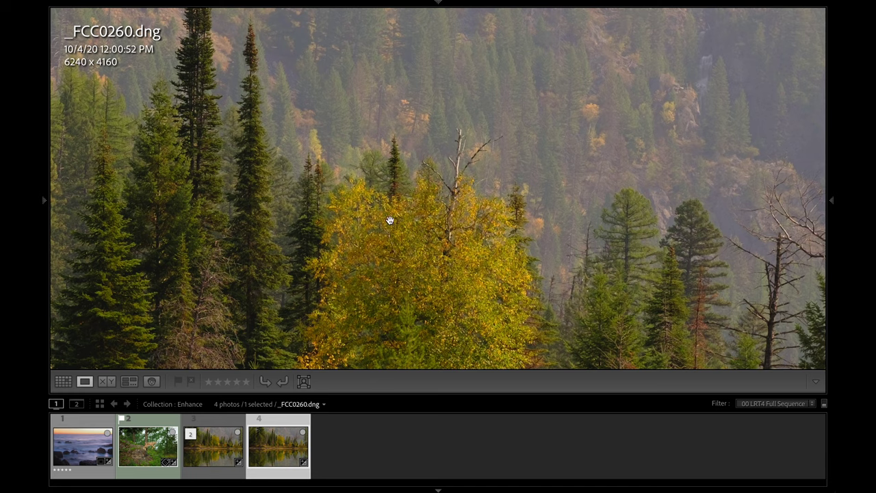
left_click_drag(411, 212, 388, 164)
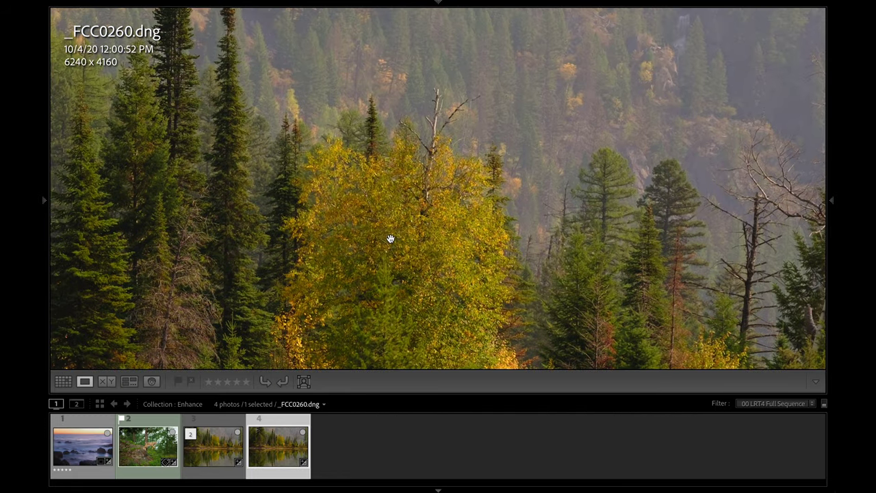
left_click_drag(333, 168, 369, 170)
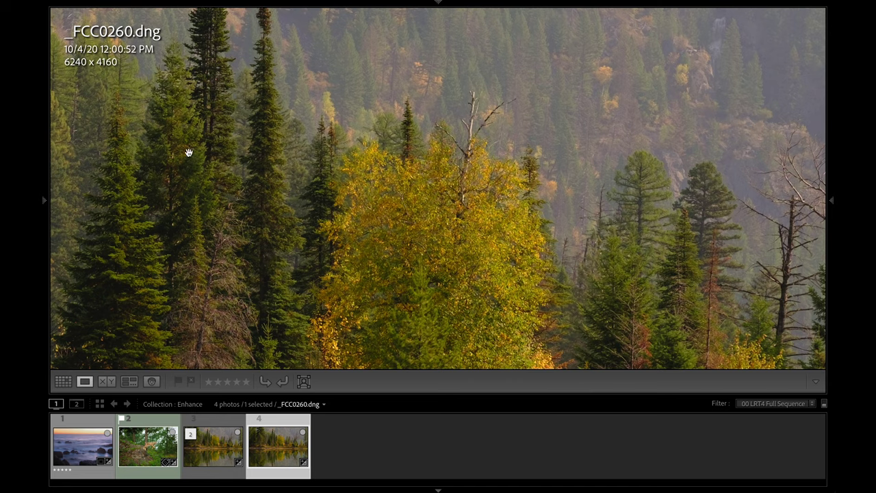
Step: Show the Navigator, collapse Collections, Catalog and Folders, and nudge the 100% view
left_click(45, 215)
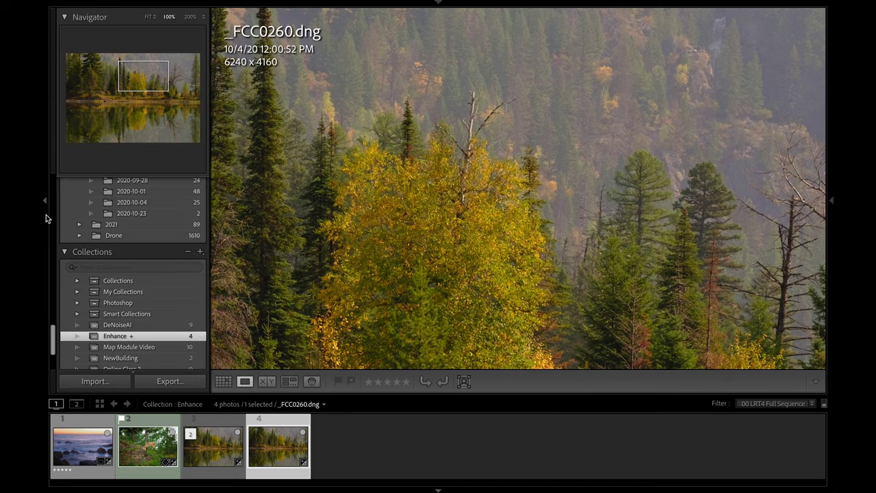
left_click(66, 252)
scroll(106, 206, "up", 5)
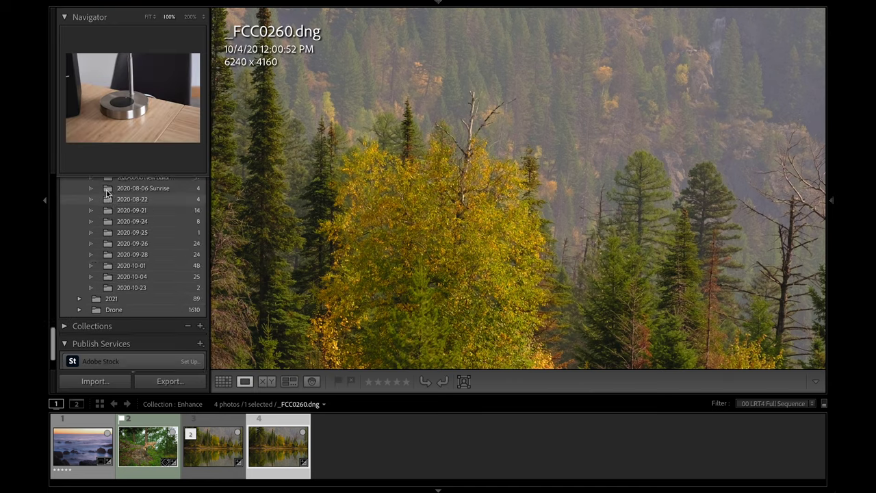
left_click(64, 181)
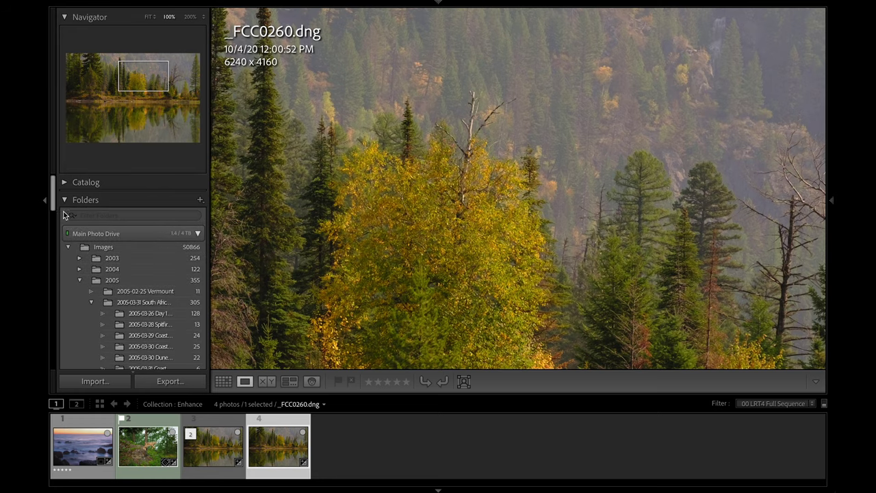
left_click(63, 199)
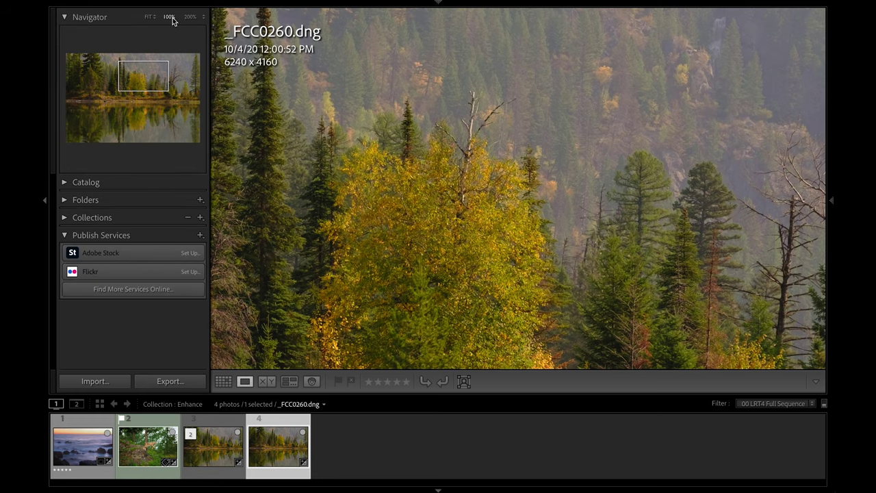
left_click_drag(413, 240, 471, 210)
Step: View the Enhanced DNG and pan around the yellow tree and its bare upper branches
left_click(212, 460)
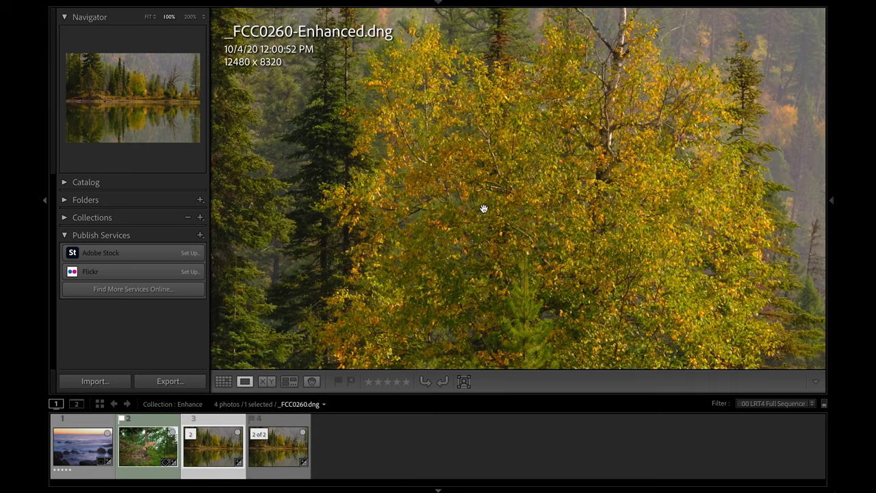
left_click_drag(565, 151, 494, 244)
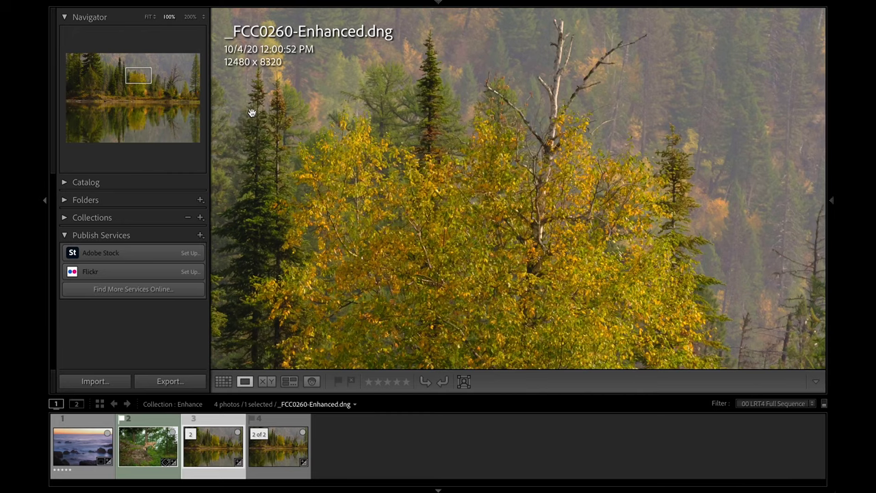
left_click_drag(432, 181, 521, 109)
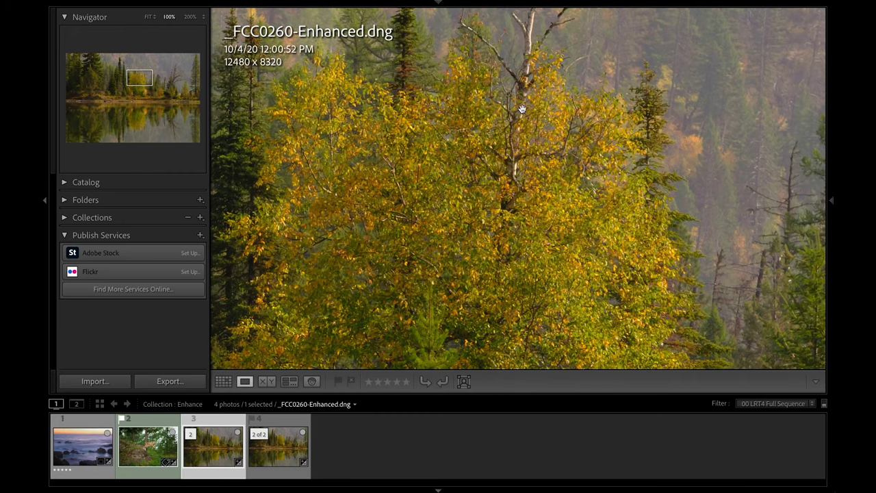
left_click_drag(545, 243, 632, 256)
left_click_drag(407, 281, 519, 257)
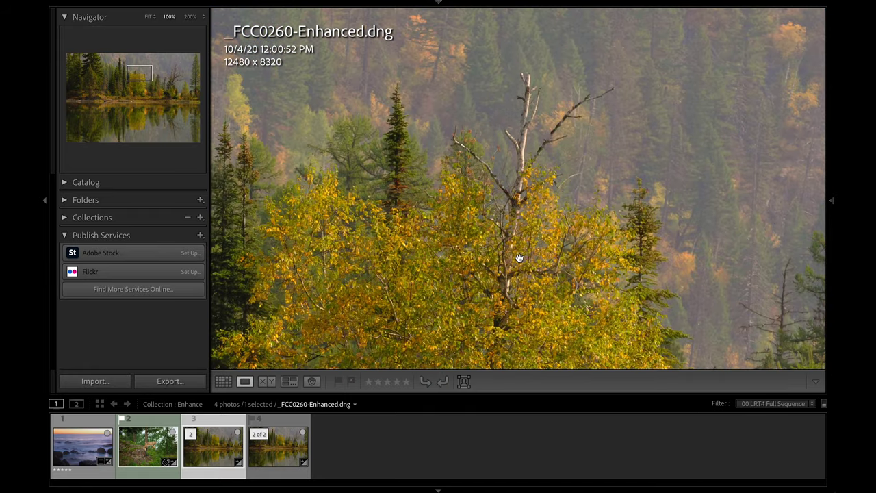
Step: Show the original _FCC0260.dng at 200% and centre it on the yellow birch
left_click(288, 452)
left_click(191, 17)
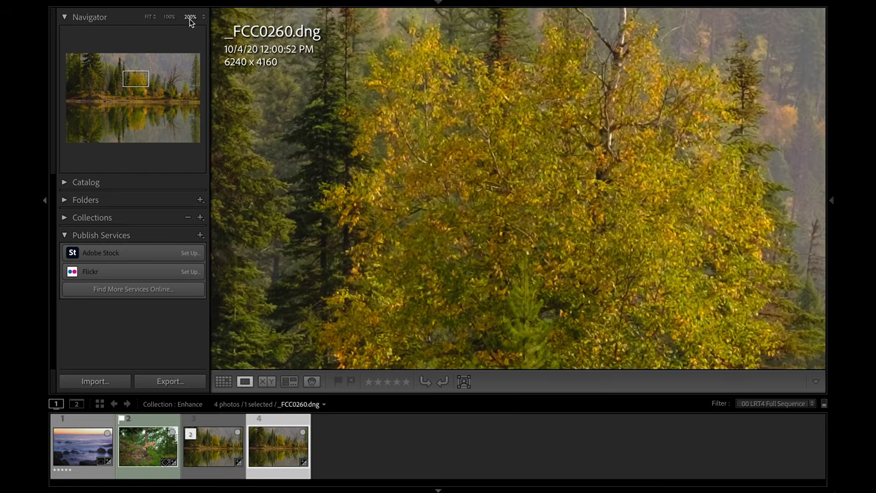
left_click_drag(514, 121, 404, 275)
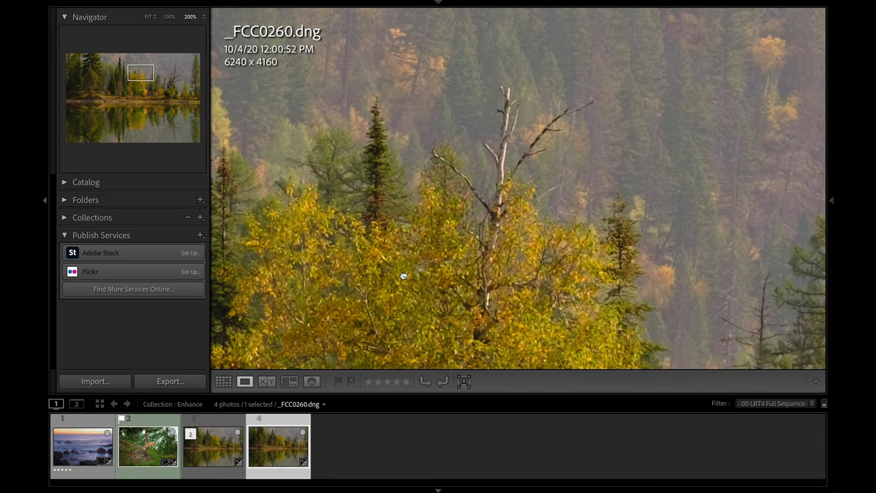
left_click_drag(404, 275, 472, 185)
left_click_drag(438, 260, 442, 207)
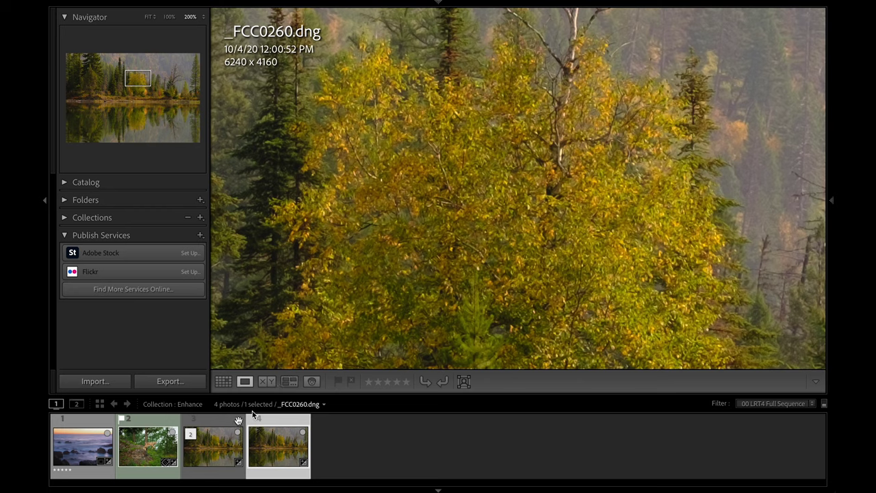
Step: Show the Enhanced DNG at 100% framed on the birch and dead snag
left_click(211, 448)
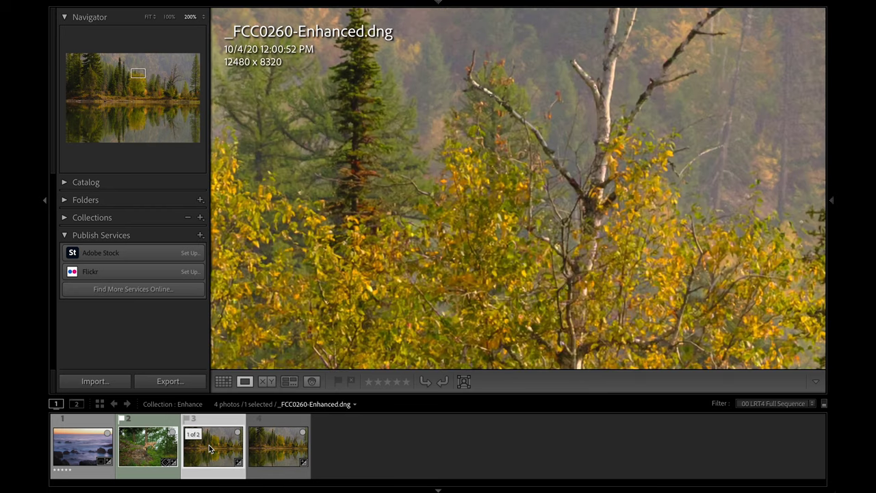
left_click(169, 17)
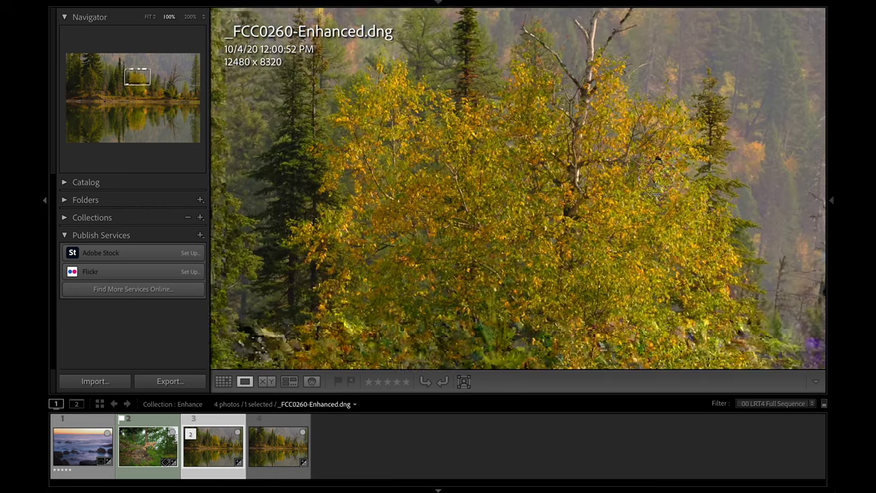
left_click_drag(659, 160, 612, 228)
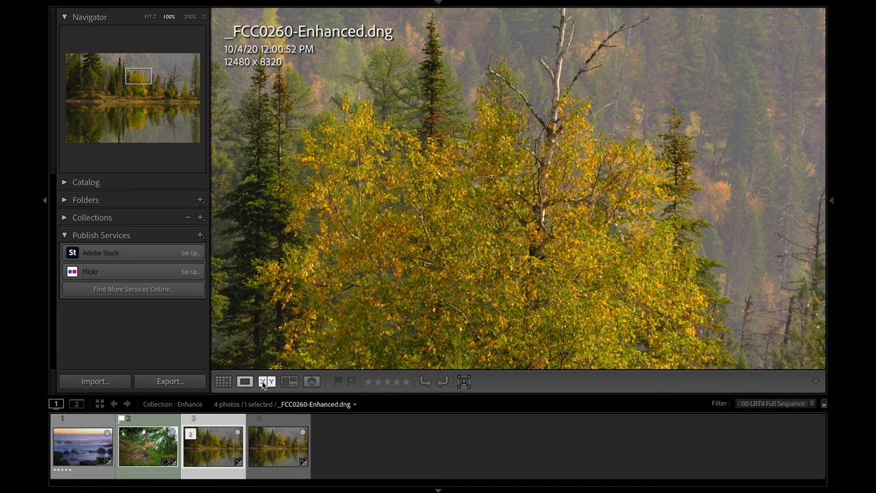
Step: Compare Enhanced and original side by side with unlinked zoom, centring the Enhanced on the birch
left_click(269, 438, "ctrl")
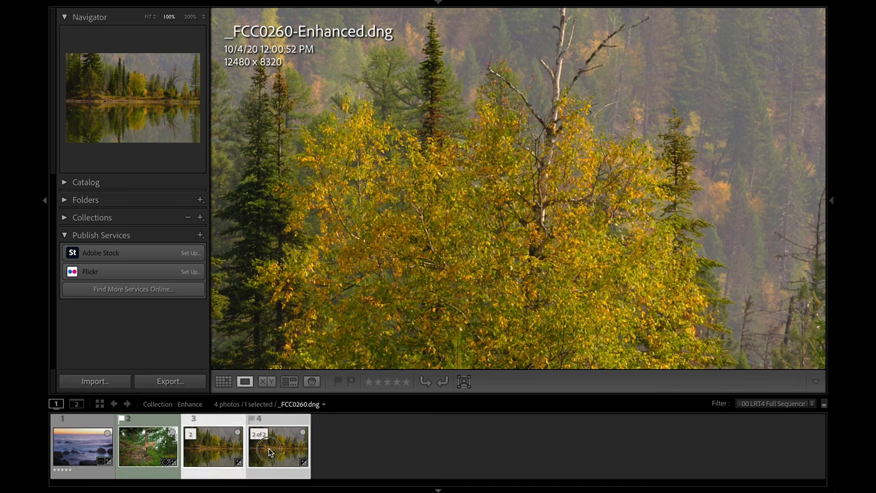
left_click(266, 382)
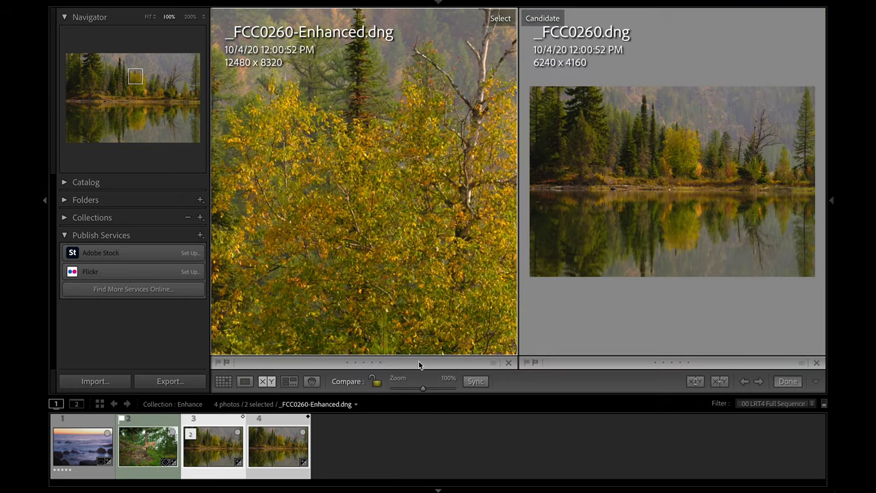
left_click(377, 382)
left_click(376, 381)
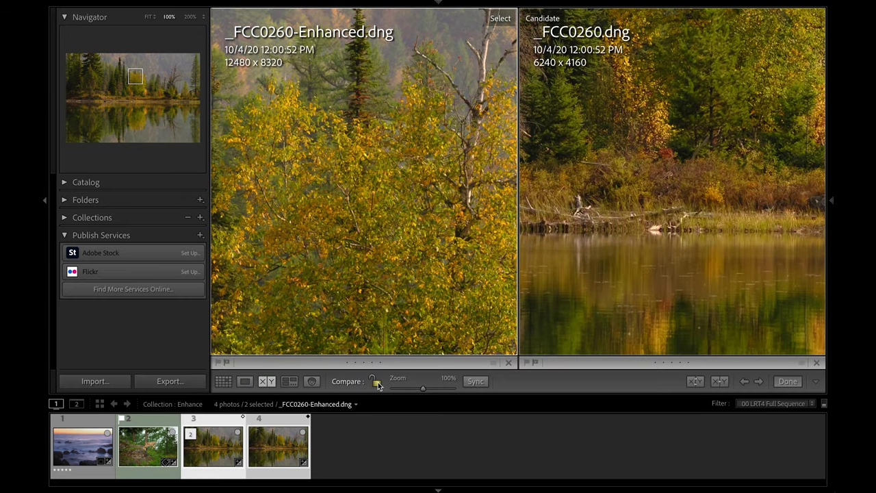
left_click(427, 198)
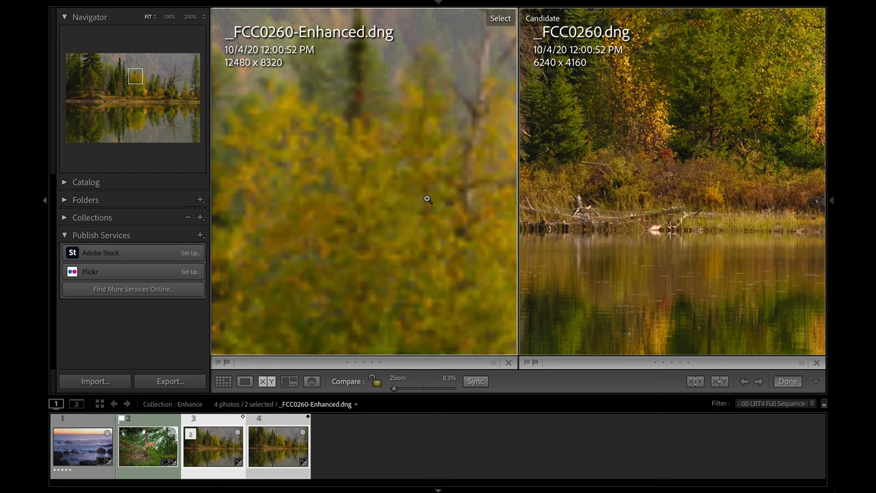
left_click(402, 184)
left_click_drag(388, 129, 448, 370)
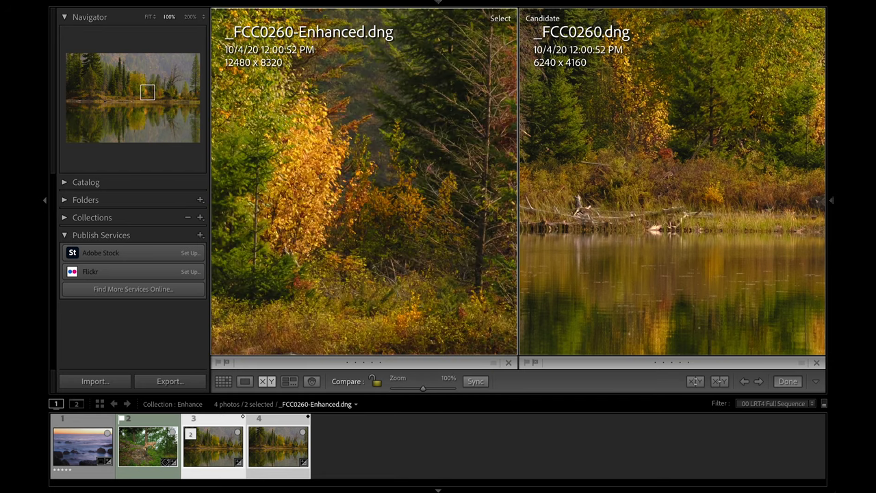
left_click_drag(424, 274, 450, 385)
left_click_drag(404, 211, 403, 316)
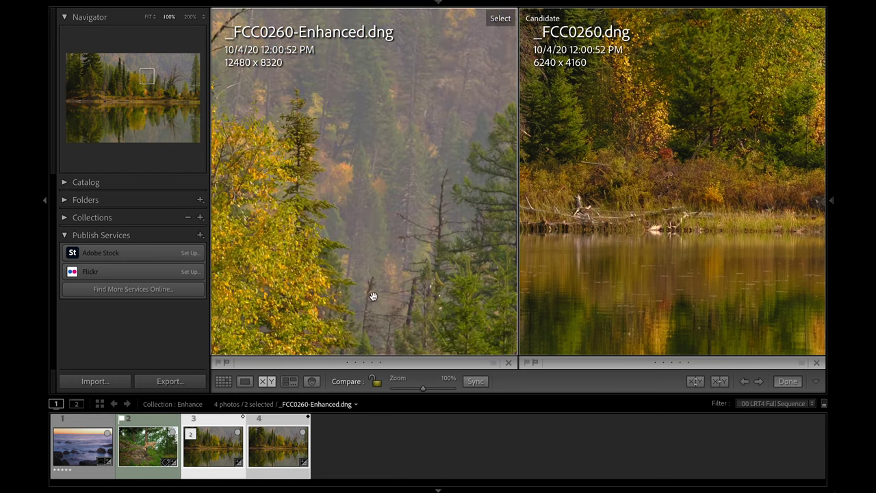
left_click_drag(373, 296, 491, 252)
left_click_drag(380, 232, 410, 239)
Step: Set the original pane to 200% and line it up on the same birch
mouse_move(173, 25)
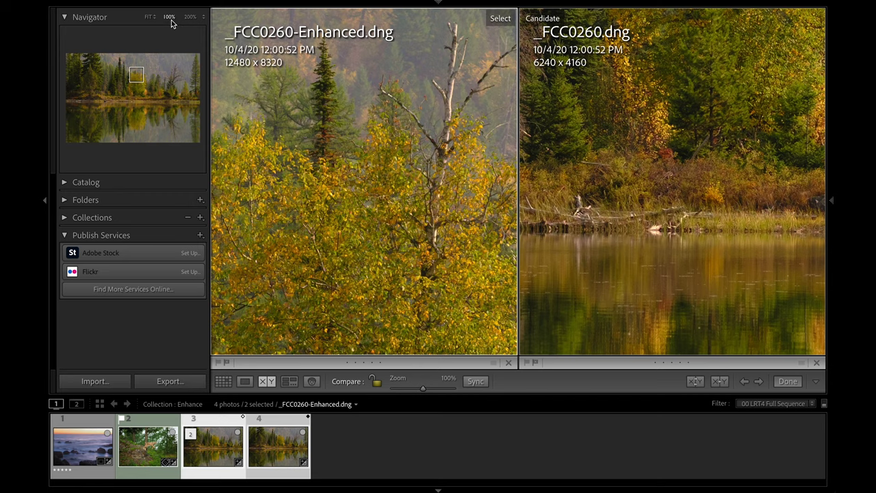
left_click(728, 150)
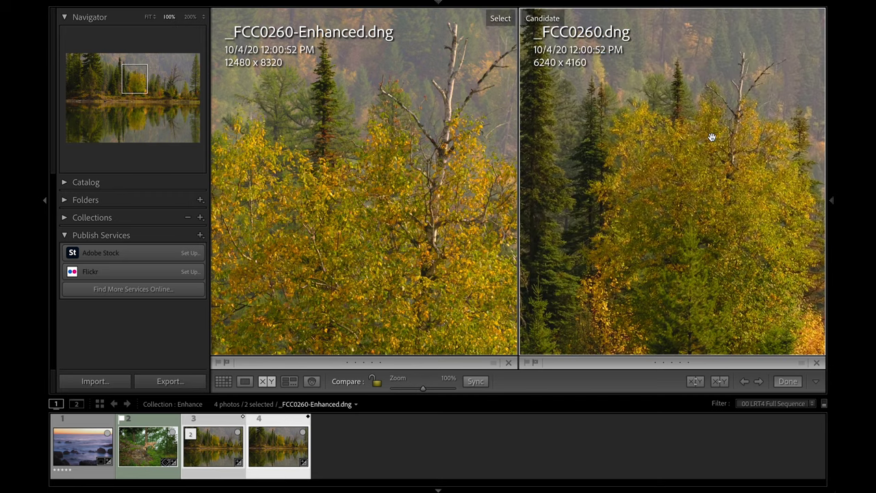
left_click_drag(692, 204, 761, 229)
left_click_drag(648, 230, 737, 228)
left_click_drag(659, 211, 603, 208)
left_click_drag(765, 221, 618, 221)
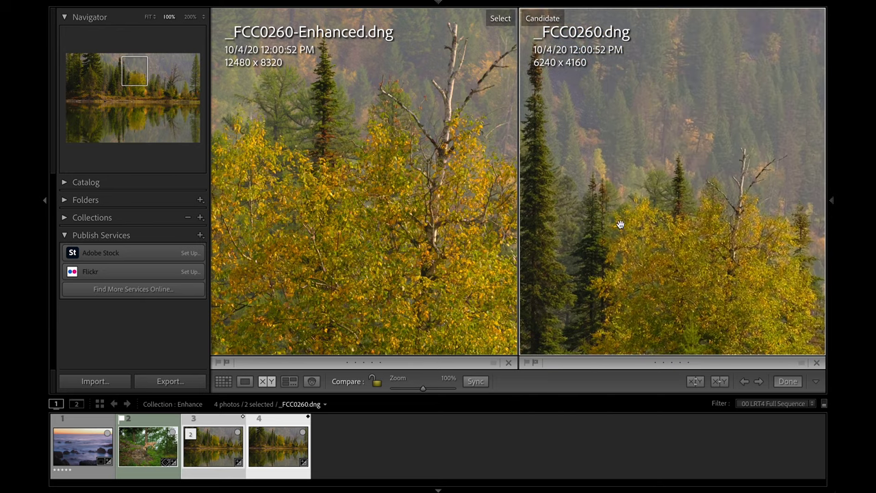
left_click_drag(743, 230, 665, 151)
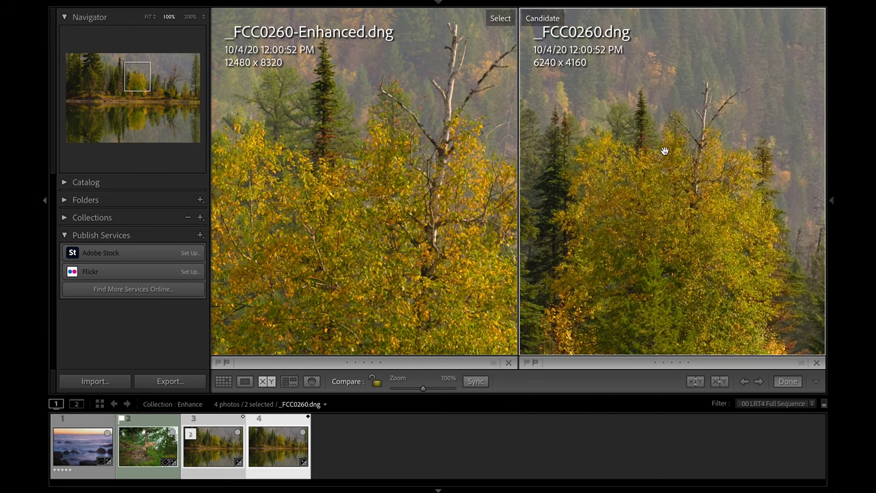
left_click(191, 17)
left_click_drag(640, 211, 655, 230)
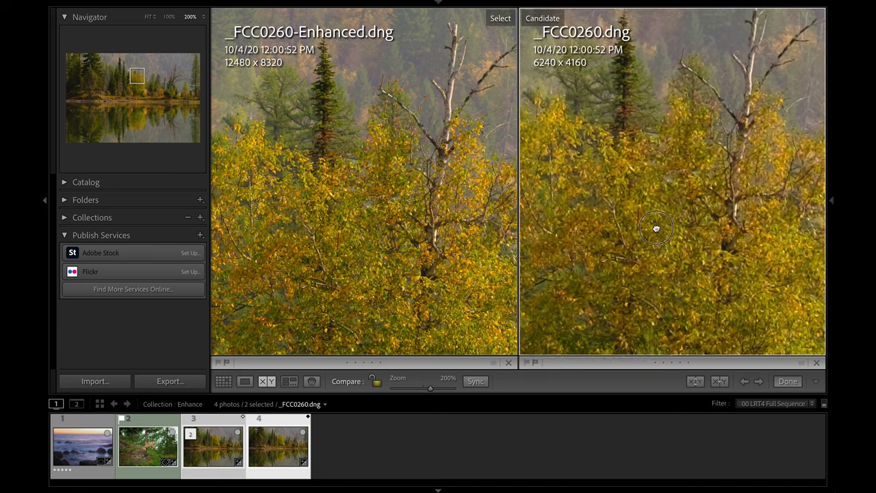
Step: Hide the left panels and filmstrip, then align the original's 200% view with the Enhanced
left_click(43, 231)
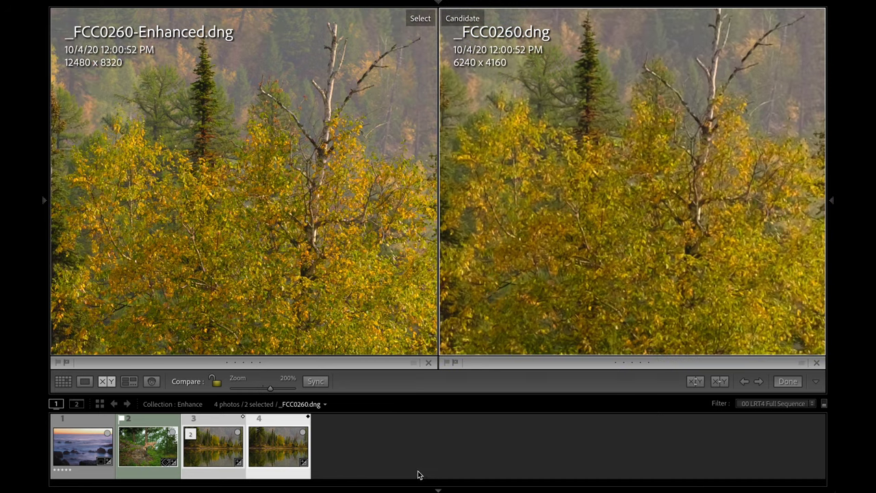
left_click(437, 491)
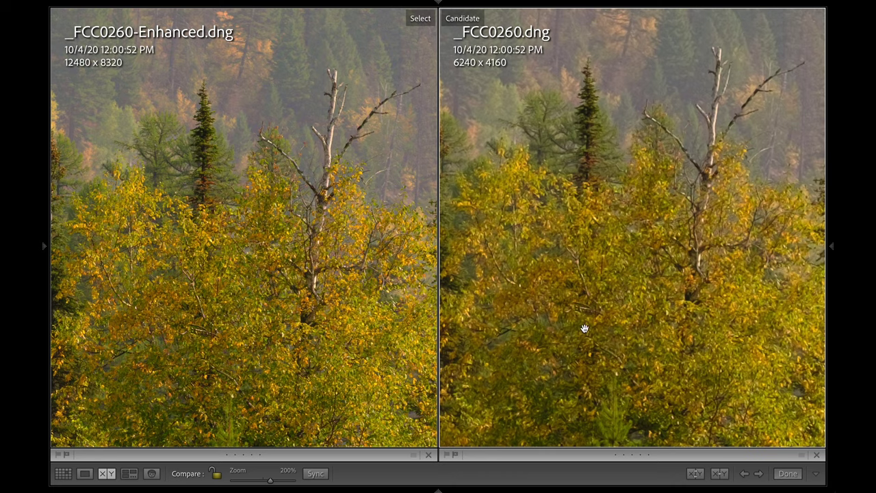
left_click_drag(582, 329, 552, 362)
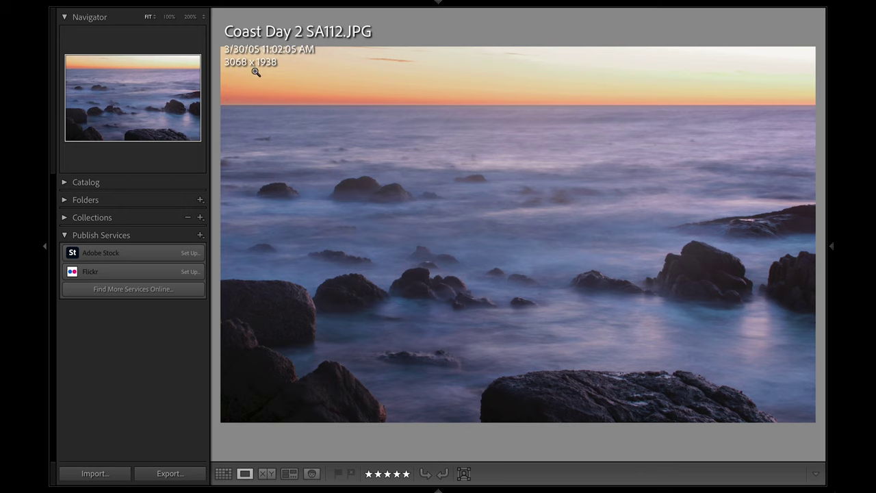
Step: Zoom the coastal JPG to 200% on the foreground rock, then return to the full view
left_click(565, 370)
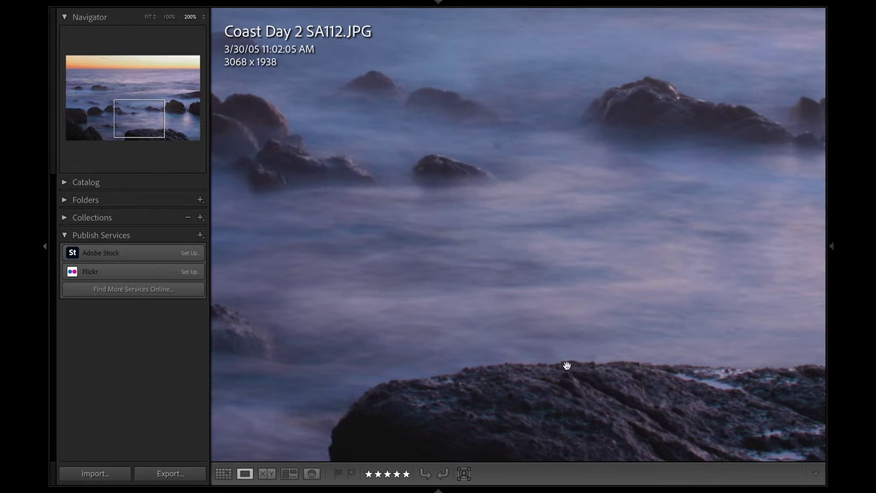
left_click_drag(568, 364, 532, 190)
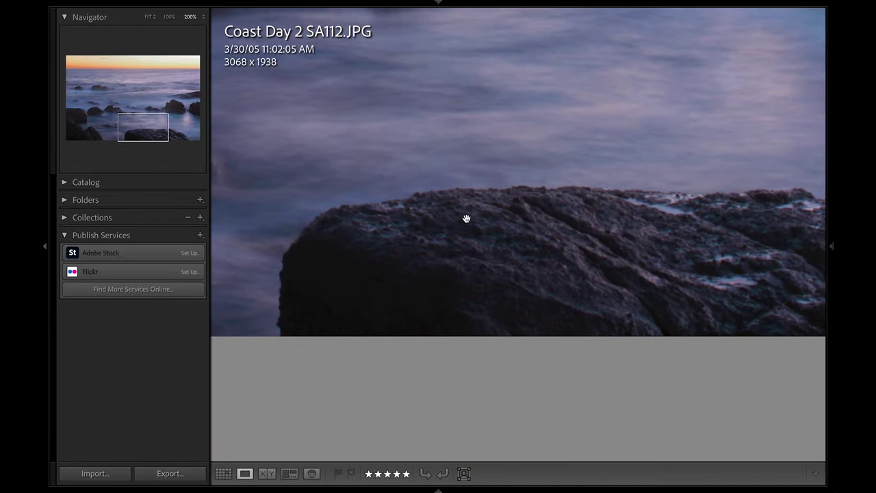
left_click(430, 271)
Step: Inspect the Enhanced coastal DNG at 200% and 100% on the rock, then show the grid
key("Right")
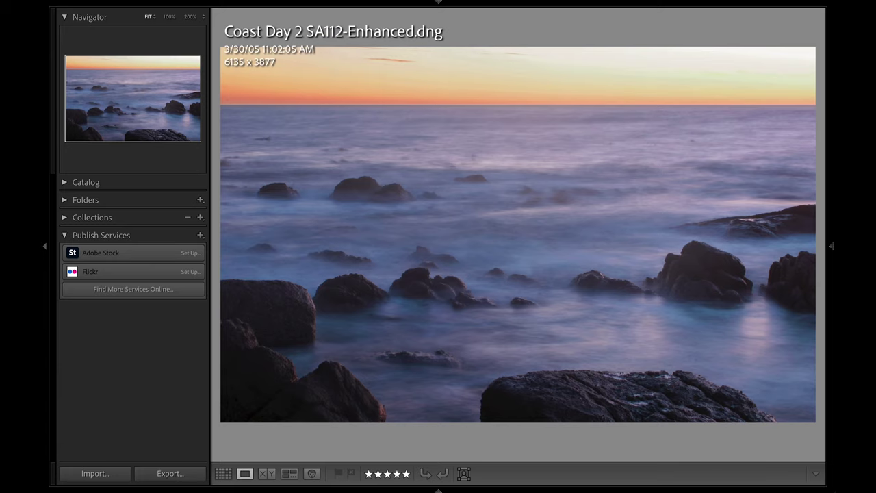
left_click(571, 384)
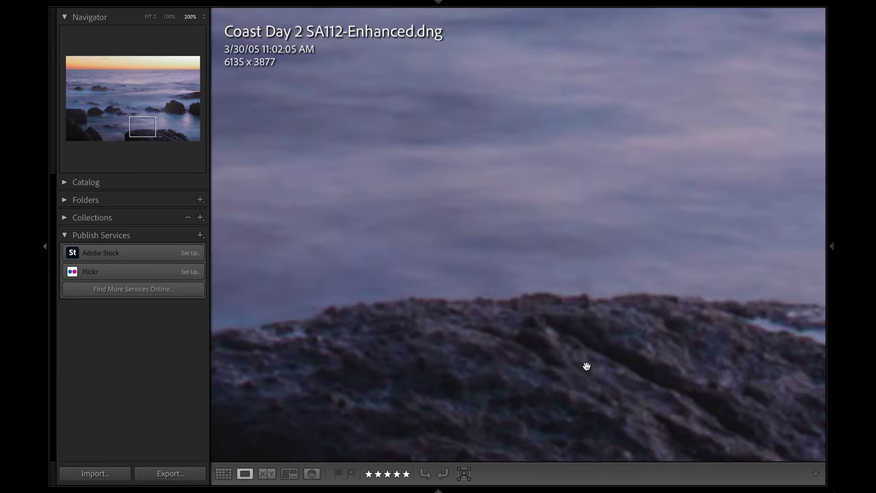
left_click_drag(585, 365, 605, 168)
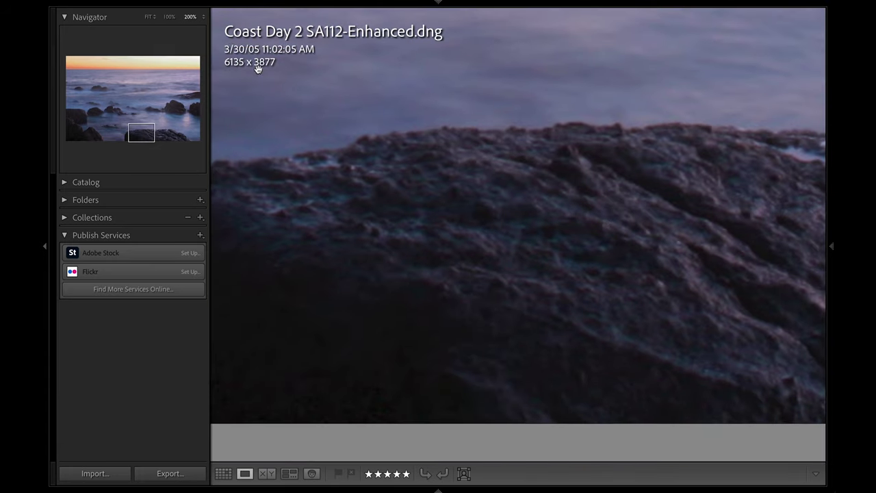
left_click(169, 17)
left_click_drag(350, 202, 428, 234)
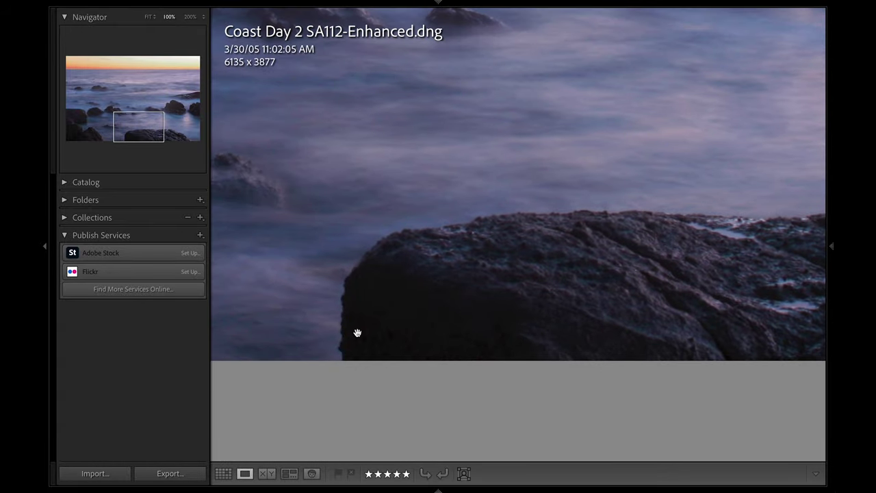
key("g")
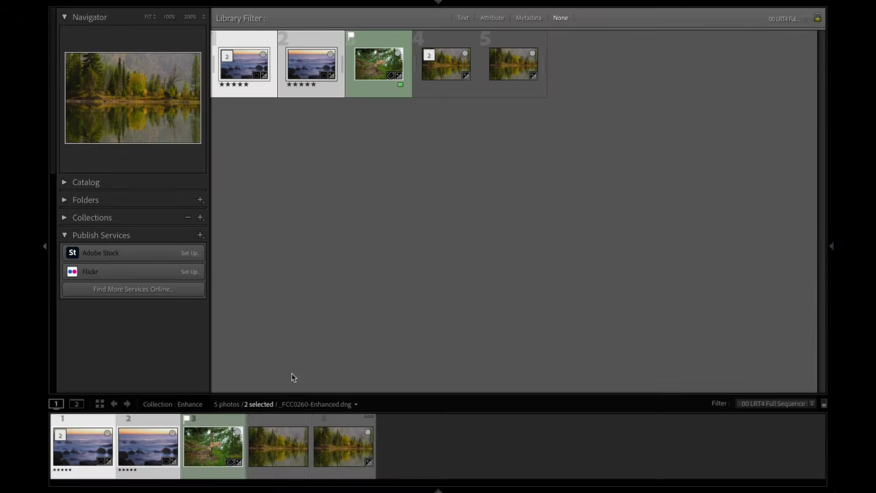
Step: Compare the Enhanced coastal DNG with its JPG and set the magnification to 200%
left_click(271, 471)
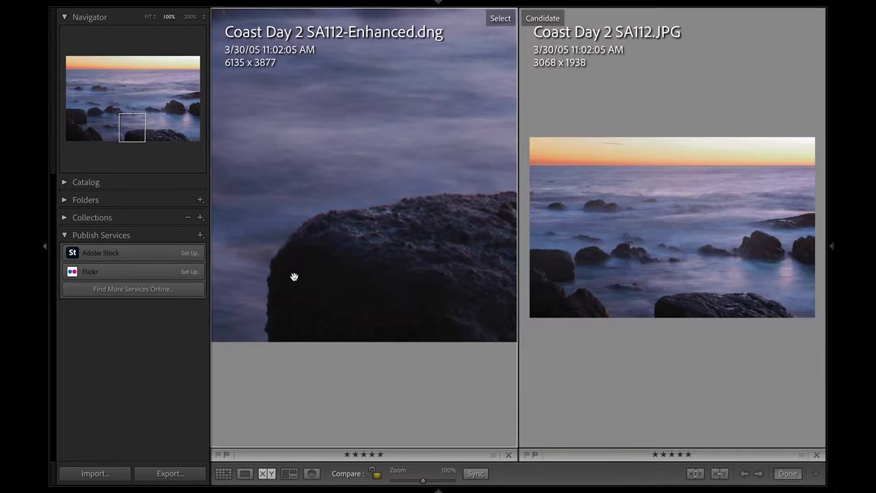
left_click(707, 318)
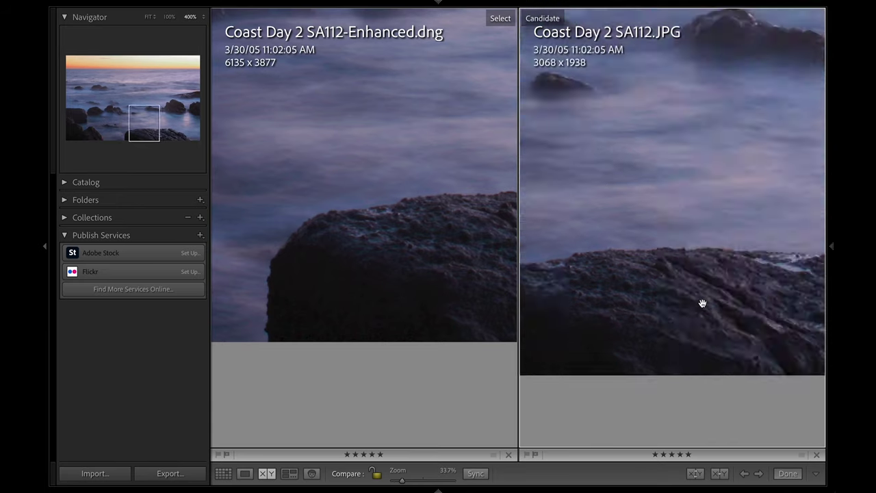
key("ctrl+equal")
left_click(170, 18)
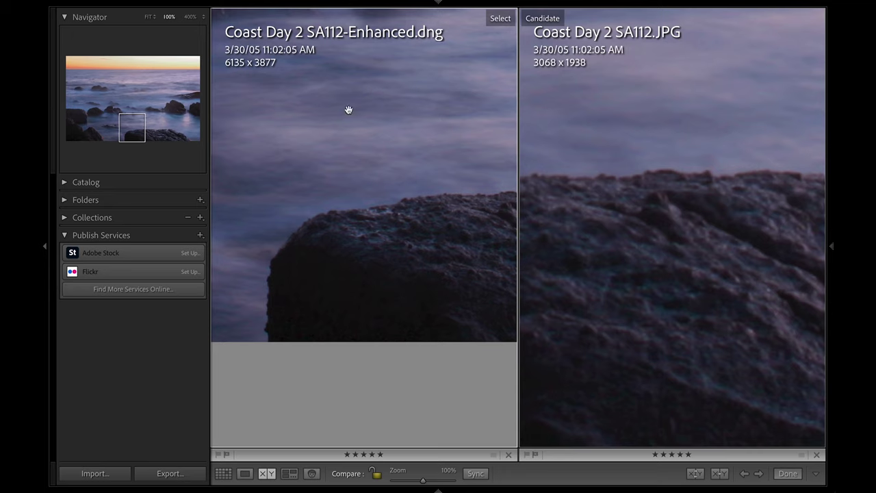
key("ctrl+equal")
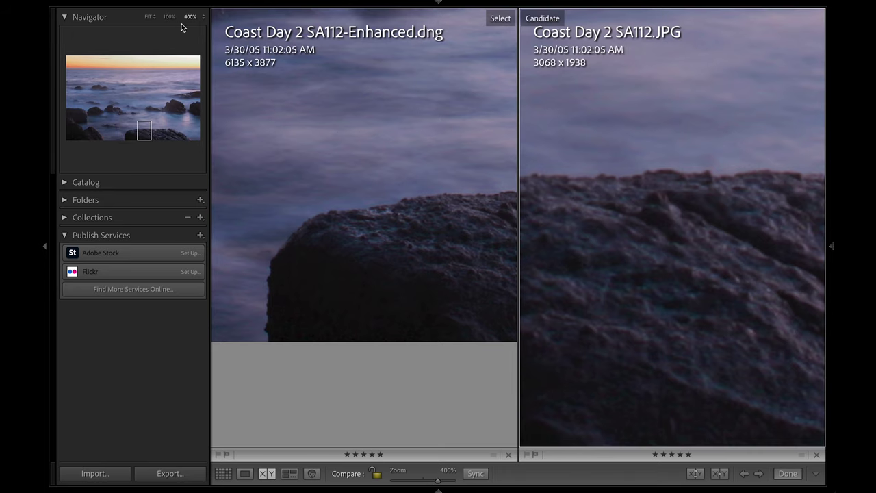
left_click(202, 19)
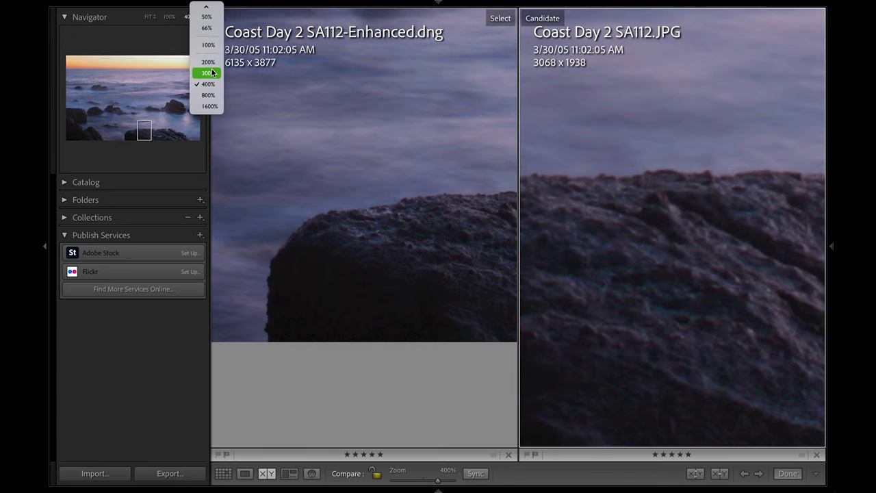
left_click(203, 17)
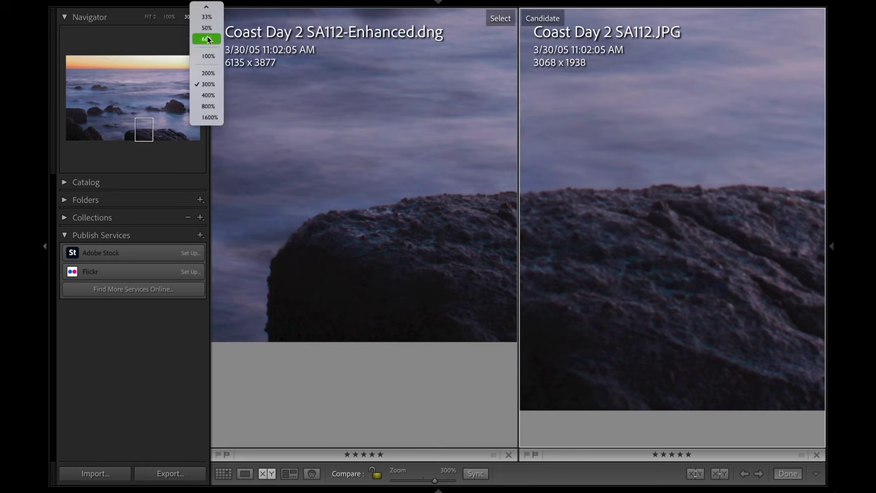
left_click(207, 73)
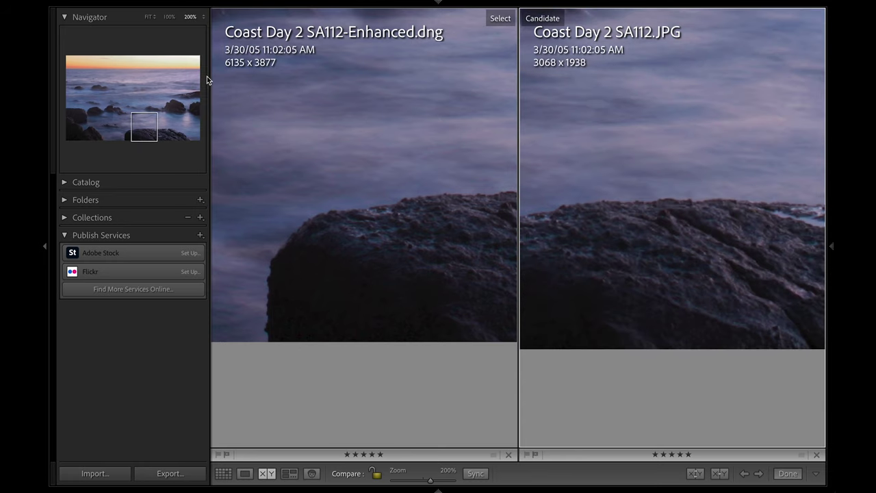
Step: Hide the side panels and pan both panes so the rocks line up
left_click(42, 184)
left_click_drag(311, 251, 201, 289)
left_click_drag(573, 280, 573, 311)
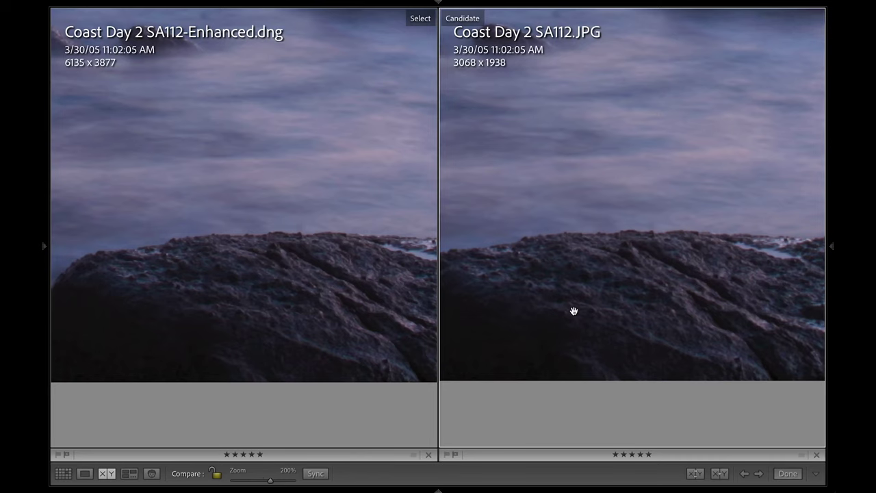
Step: Compare the two forest lake photos from the grid, then open bobcat _CC_9777.dng fitted in Loupe
key("g")
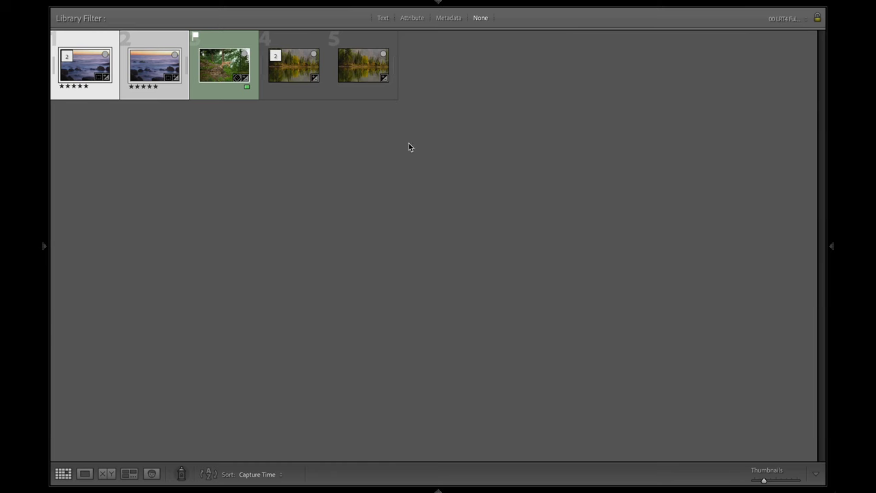
left_click(302, 76)
left_click(363, 65, "shift")
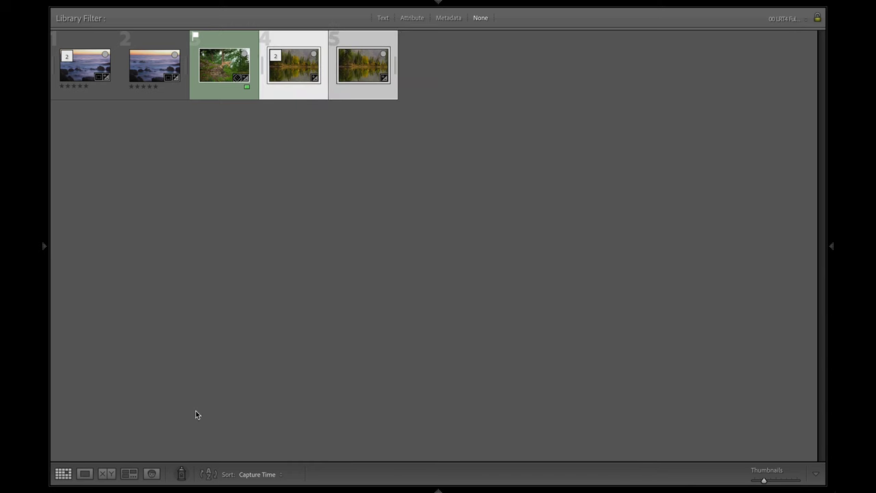
left_click(108, 473)
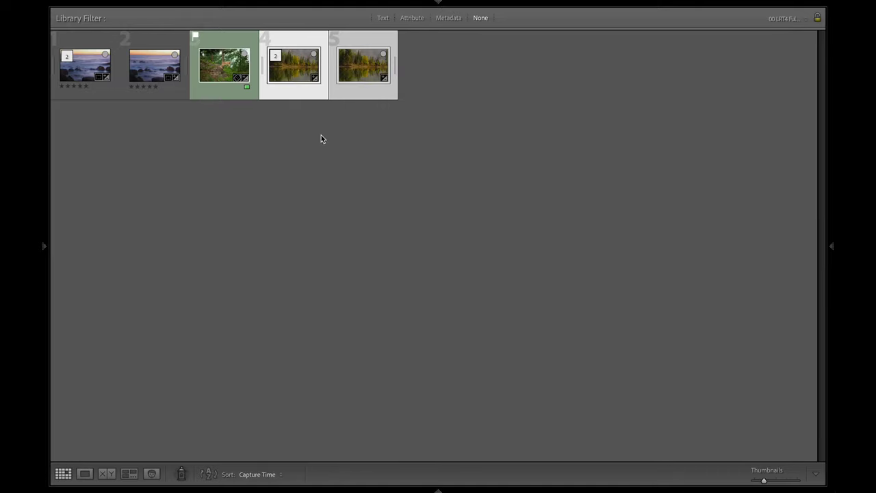
double_click(216, 67)
left_click(468, 219)
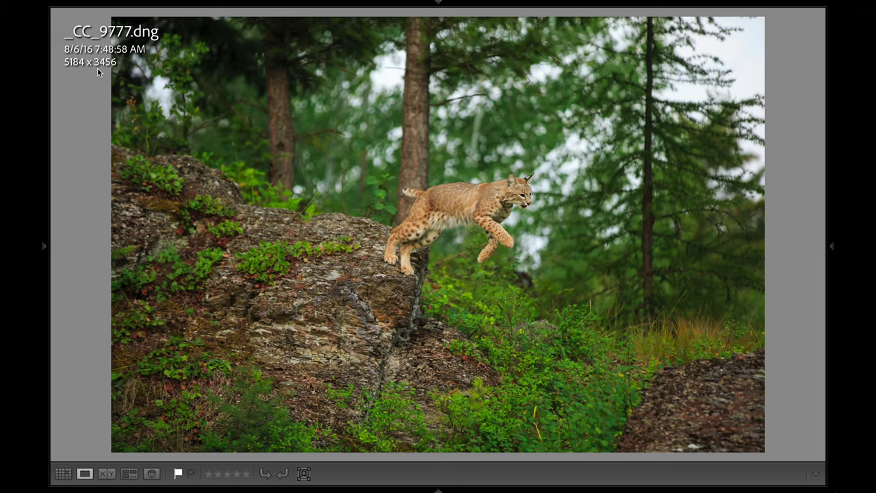
Step: Crop the bobcat photo in from the top-left and bottom to 3785 x 2386
key("d")
left_click(683, 121)
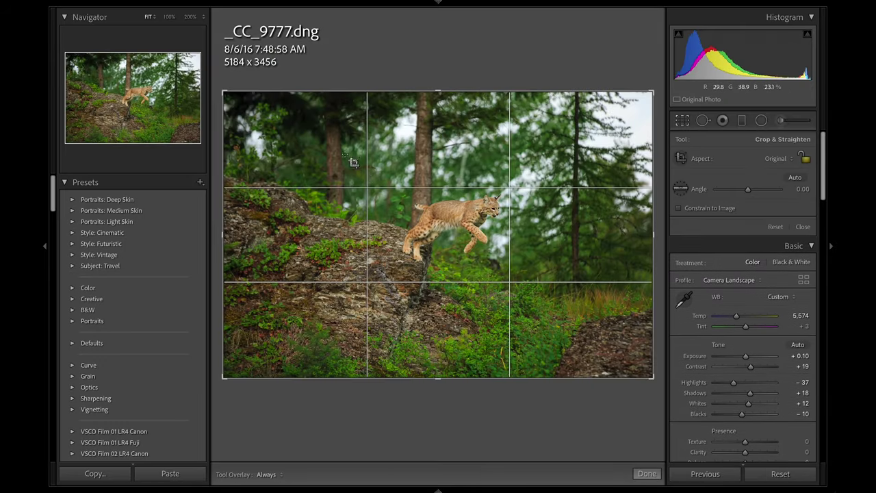
left_click_drag(224, 91, 272, 117)
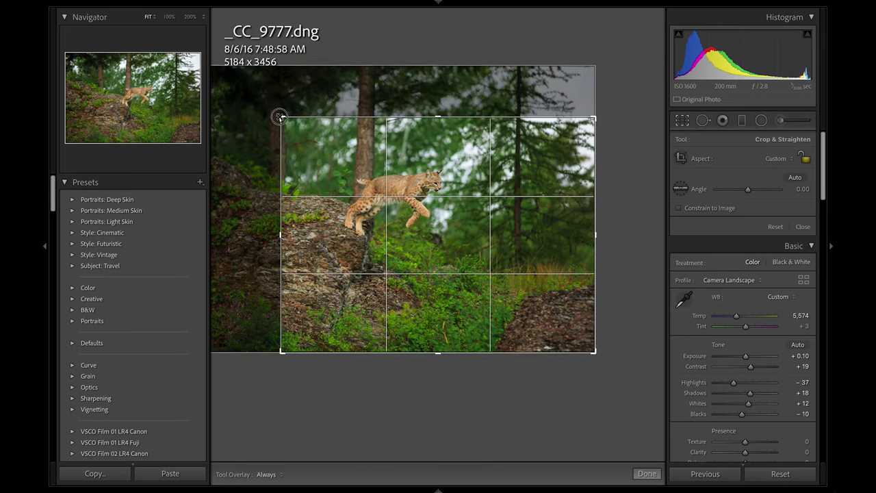
left_click_drag(445, 354, 446, 336)
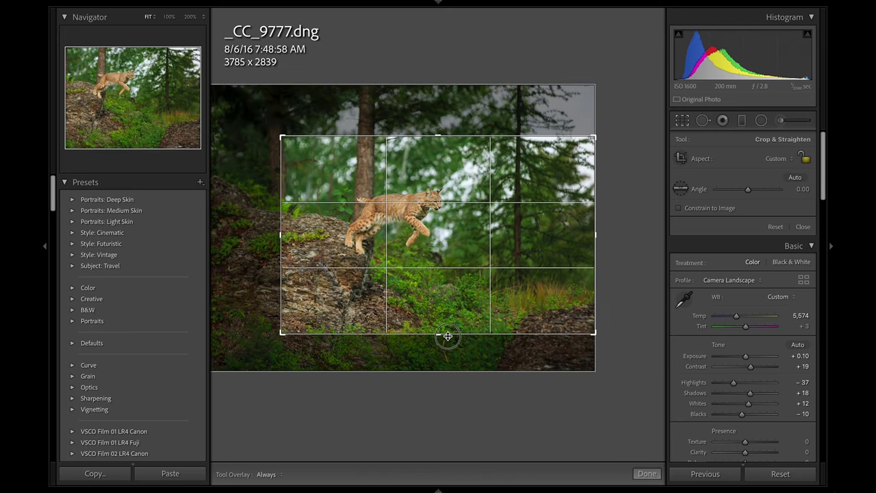
double_click(491, 265)
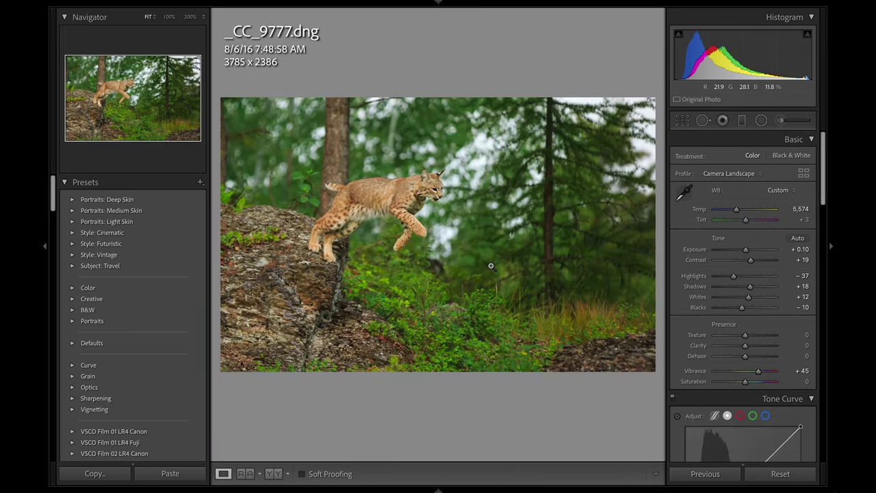
key("e")
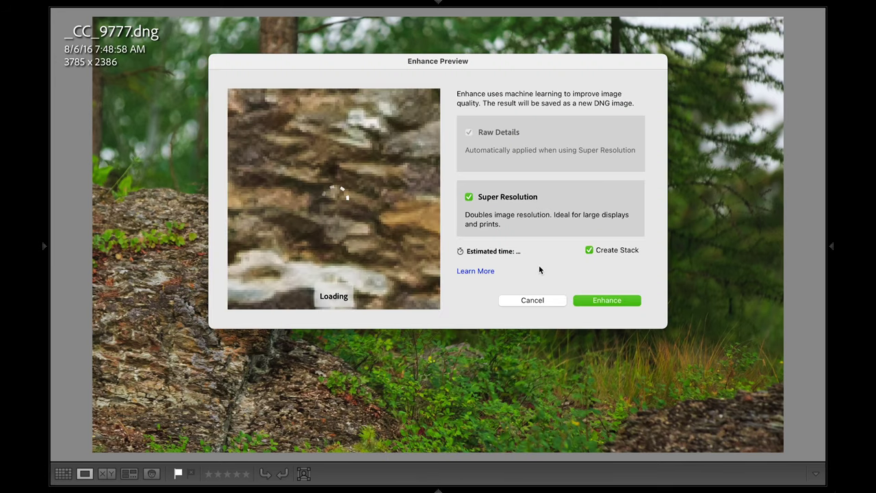
Step: Check the enhance preview detail and run Super Resolution on the bobcat
left_click_drag(363, 154, 344, 308)
left_click_drag(376, 195, 377, 192)
left_click(623, 304)
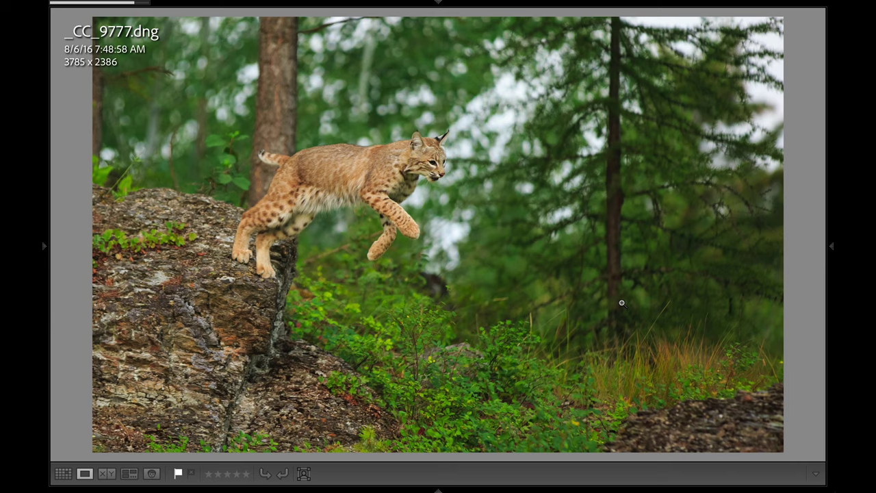
Step: Expand the bobcat stack and compare the 7569 x 4771 Enhanced DNG with its original
key("g")
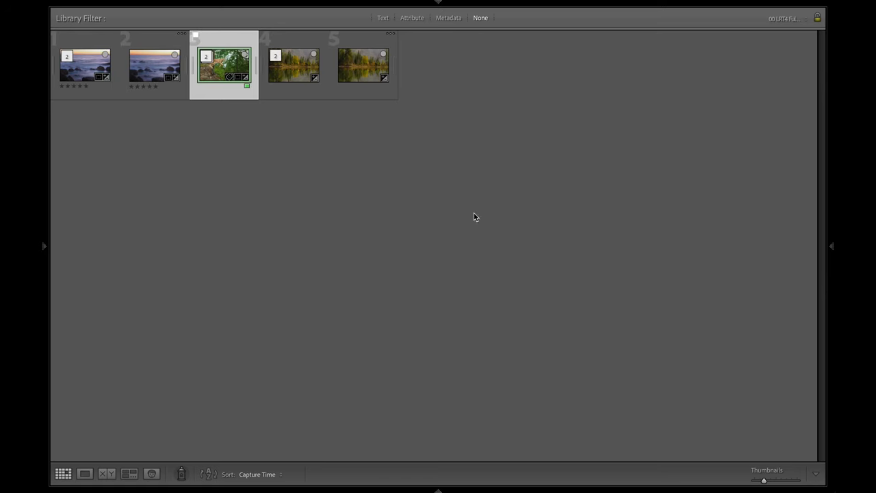
left_click(205, 56)
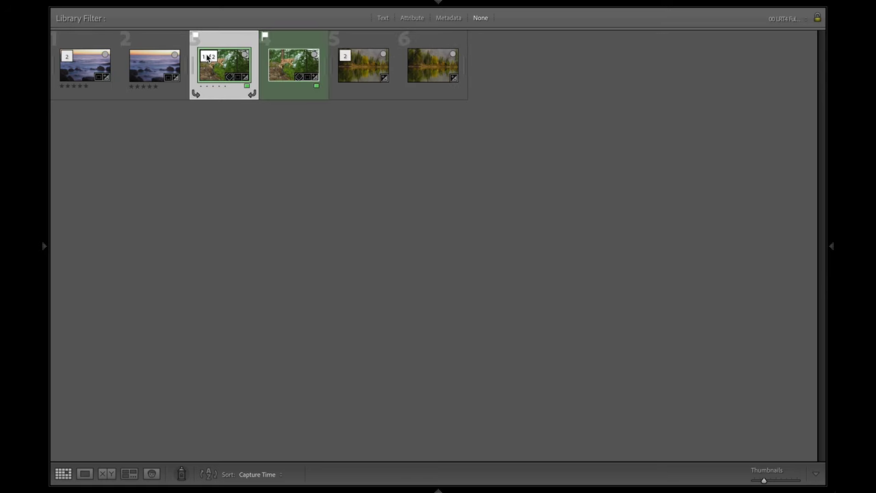
left_click(284, 66, "ctrl")
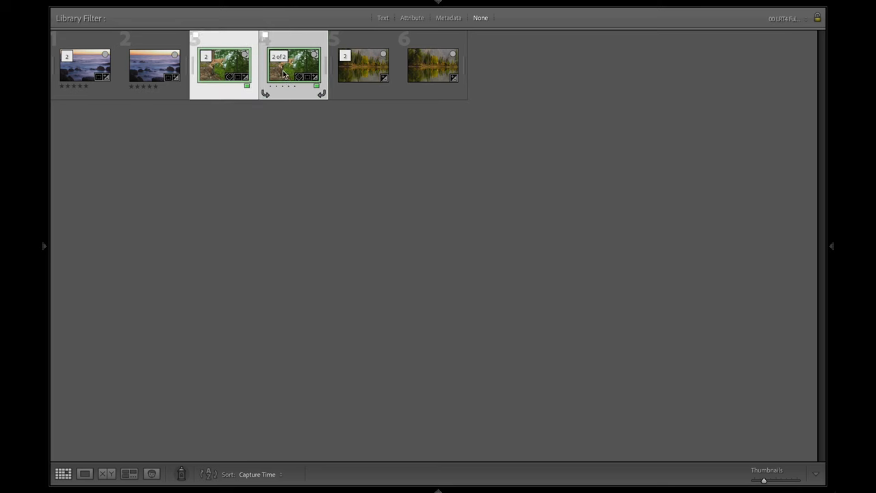
left_click(107, 474)
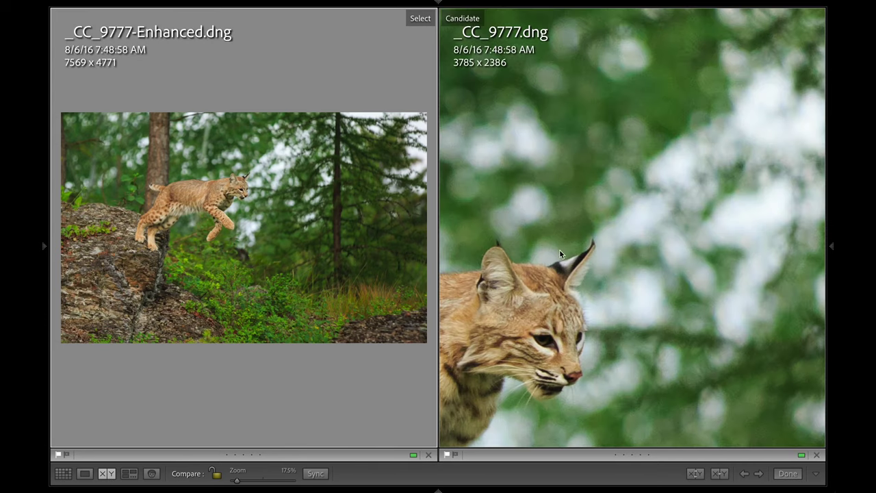
Step: Zoom both bobcat versions in on the head, then hide the side panels
left_click(199, 205)
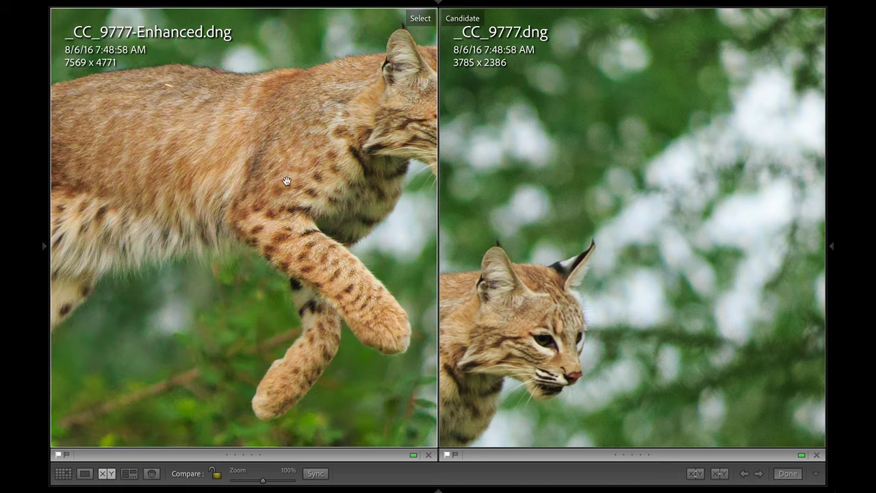
left_click_drag(287, 182, 147, 319)
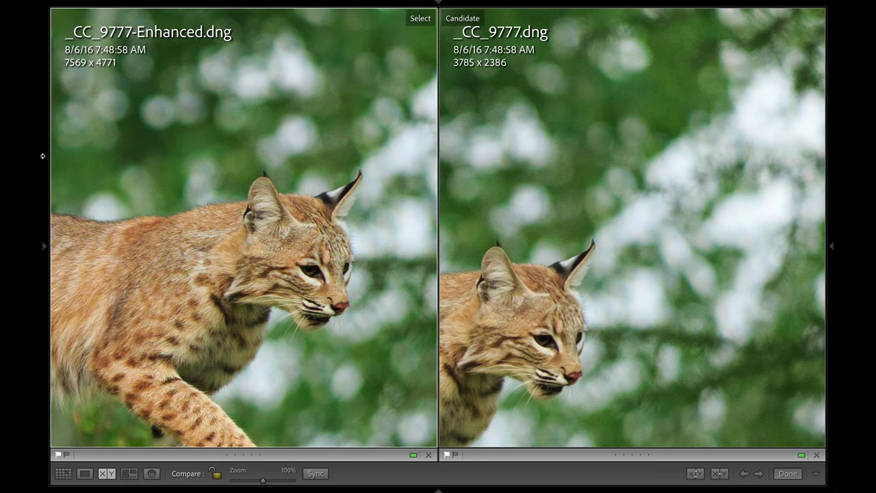
left_click(43, 143)
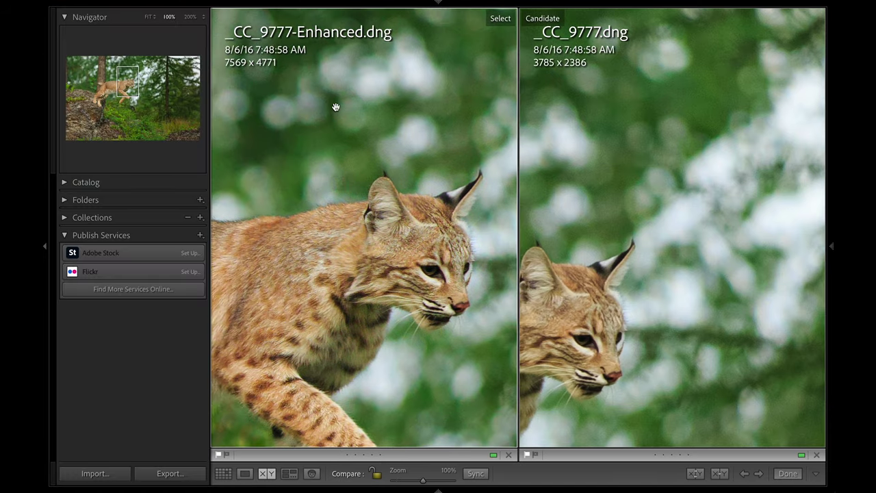
left_click(584, 183)
left_click_drag(598, 127, 692, 339)
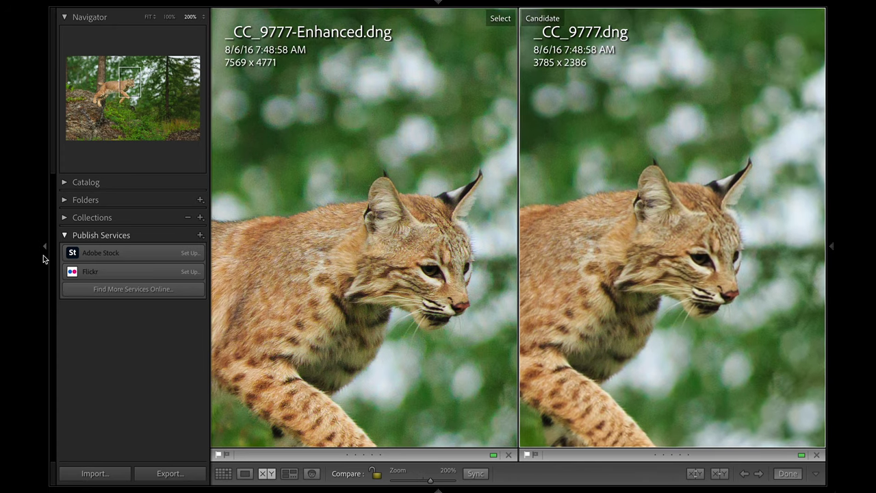
left_click(41, 257)
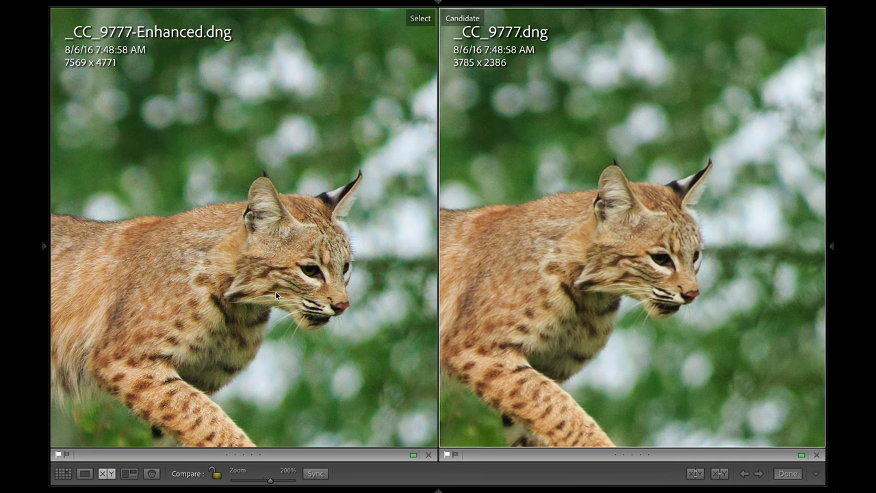
Step: Magnify the enhanced bobcat to 200% on the paws and zoom the original in
left_click(212, 291)
left_click_drag(212, 291, 335, 178)
key("ctrl+=")
left_click(589, 354)
Step: Pan the original bobcat view so its paws on the rock match the enhanced one
left_click_drag(589, 354, 755, 172)
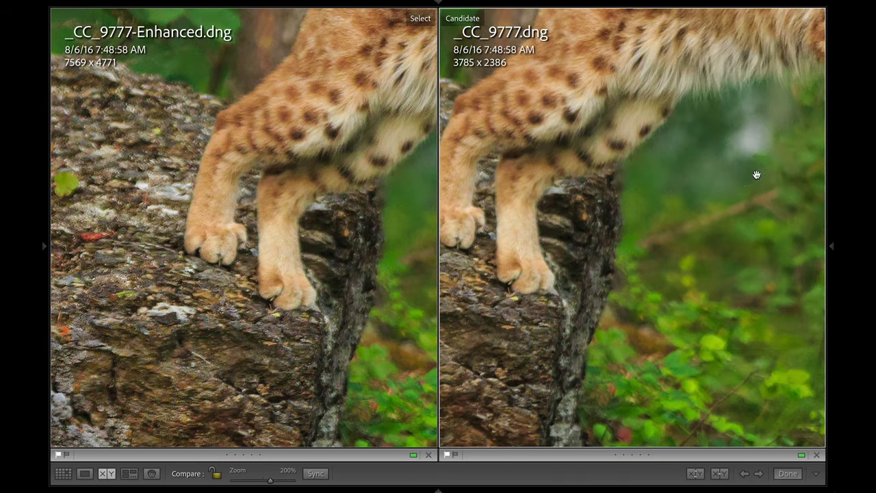